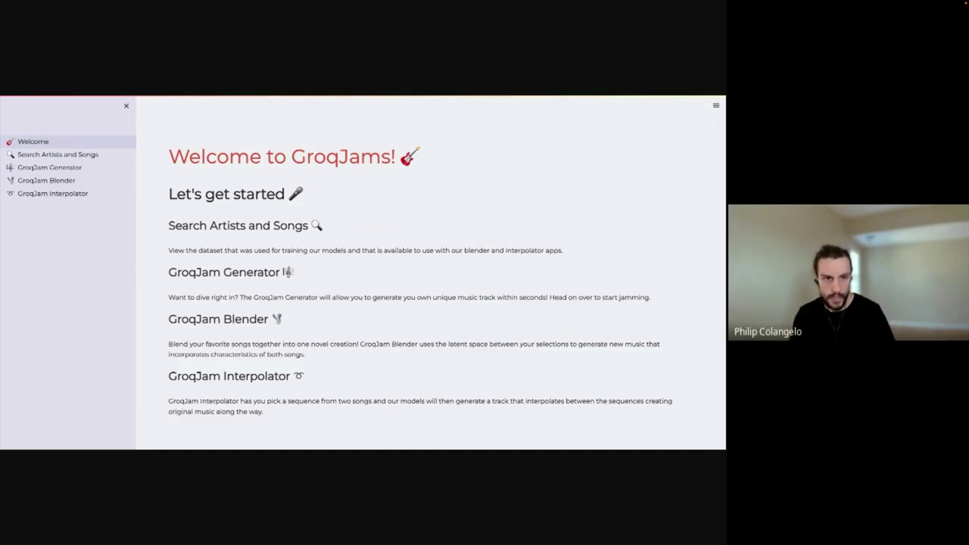
- Open the artist and song search page and list the dataset's songs by the artist Boston
click(58, 154)
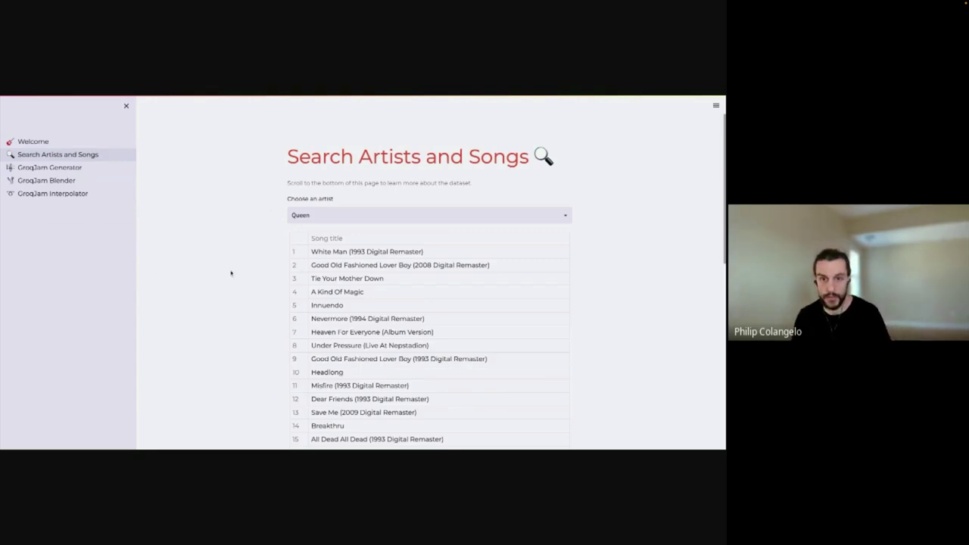
click(315, 216)
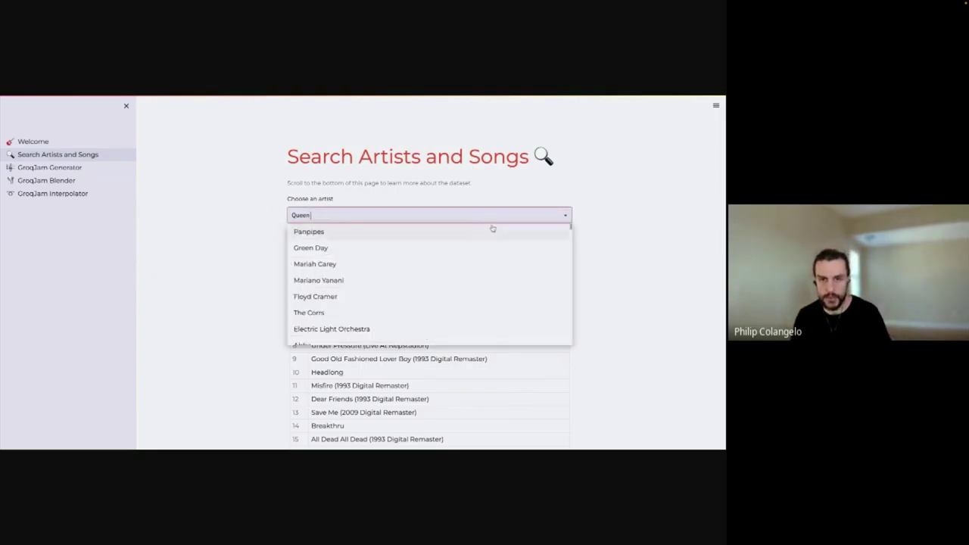
scroll(407, 272, down, 3)
scroll(406, 274, down, 10)
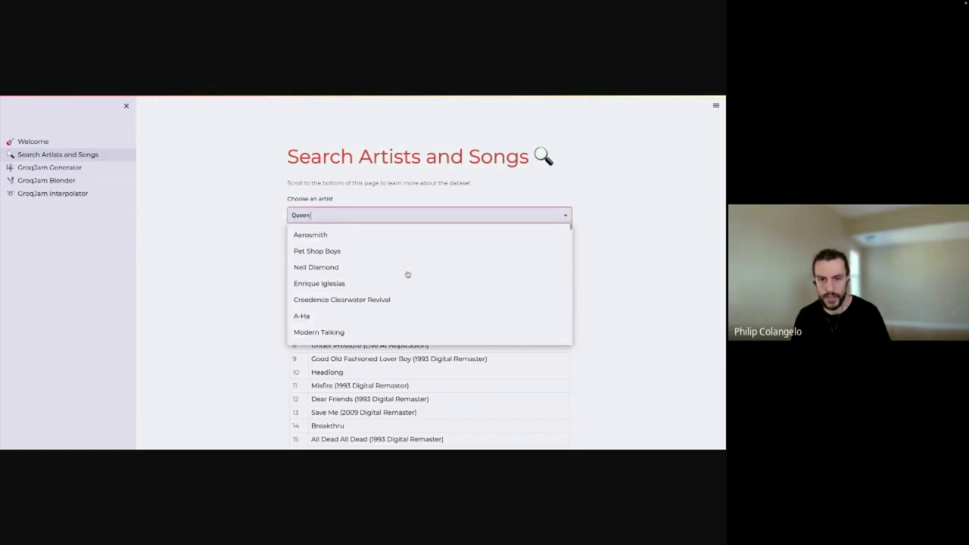
scroll(364, 288, down, 5)
scroll(365, 287, up, 1)
scroll(365, 303, down, 2)
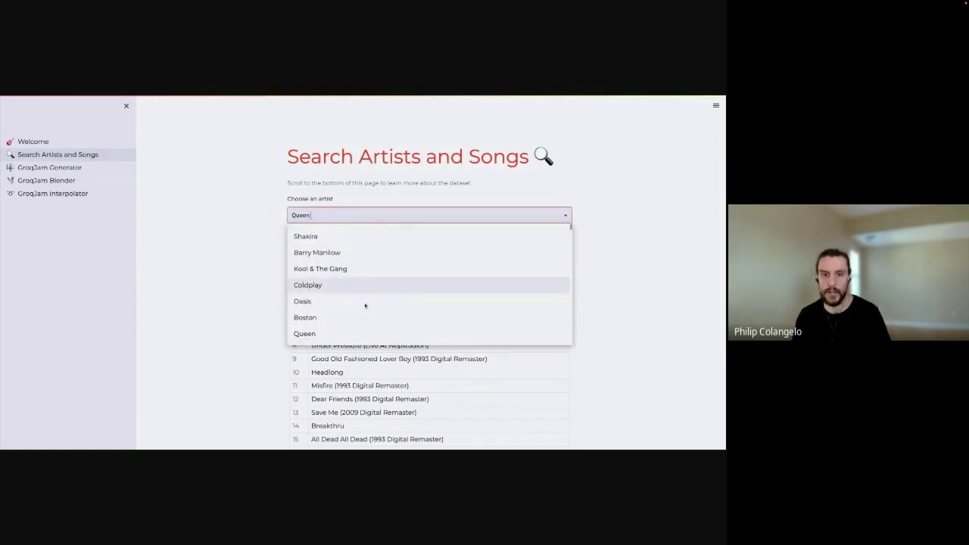
click(328, 318)
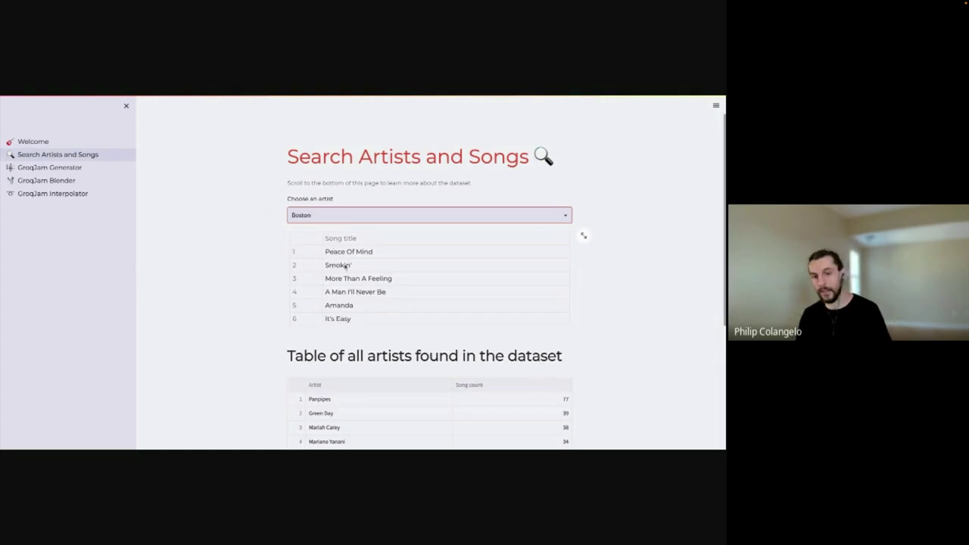
click(280, 324)
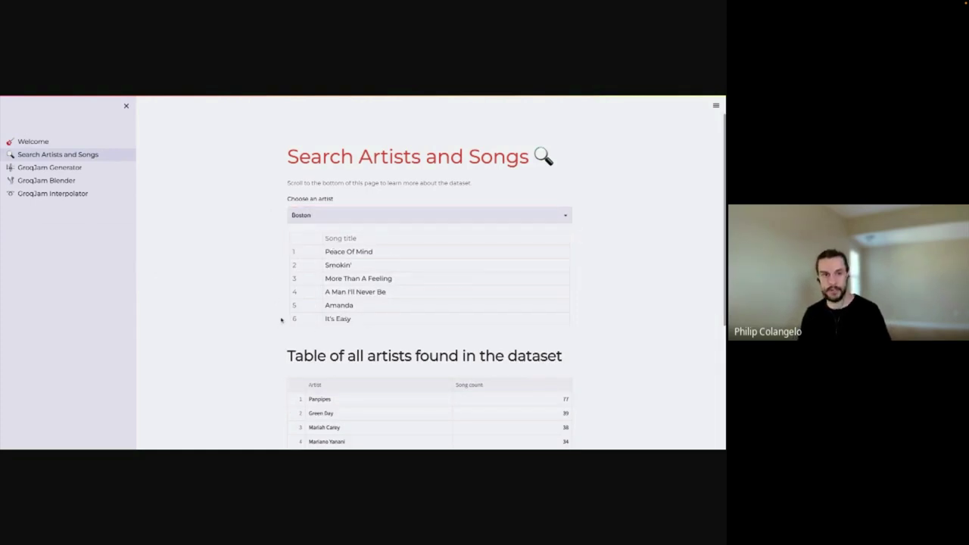
- Open the GroqJam Generator's song style options and remove Guitar from the selected instruments
click(49, 168)
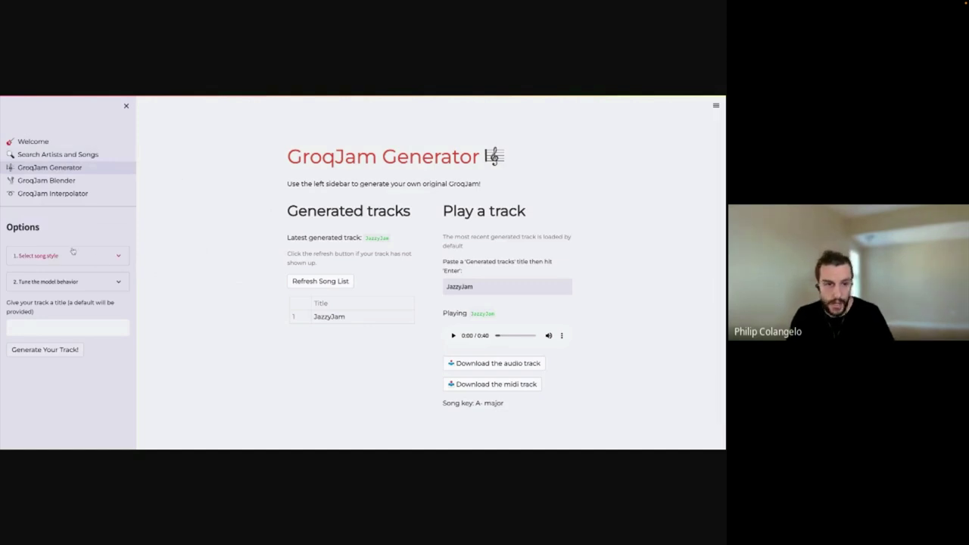
click(124, 260)
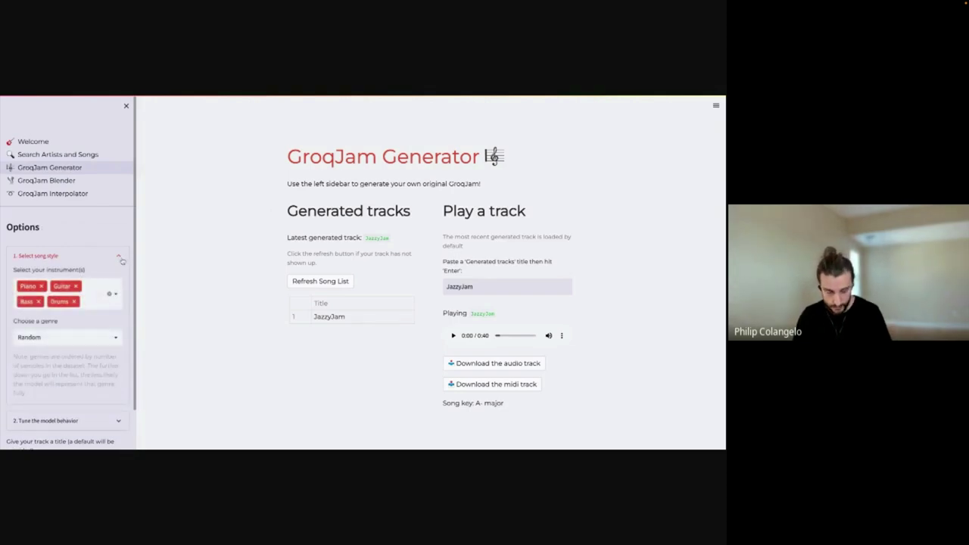
scroll(113, 250, down, 1)
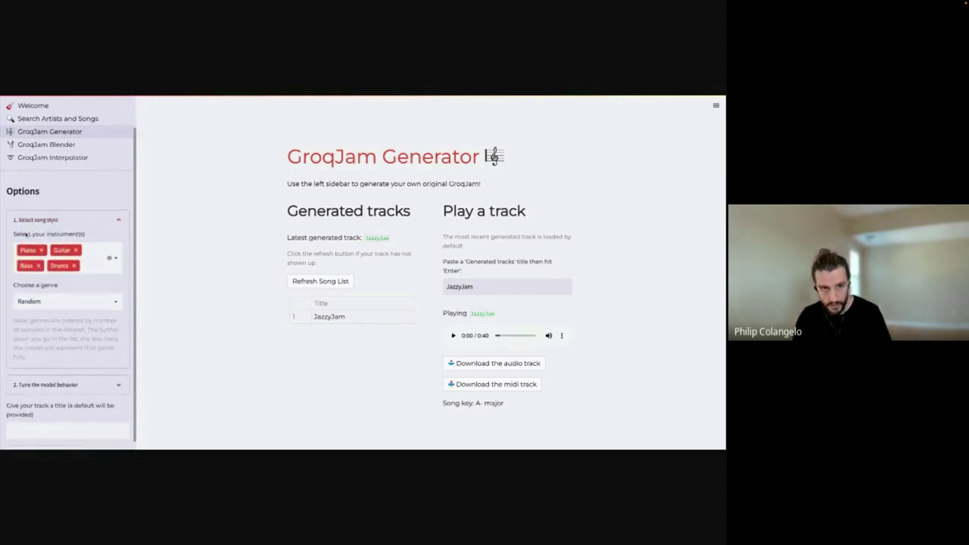
click(117, 259)
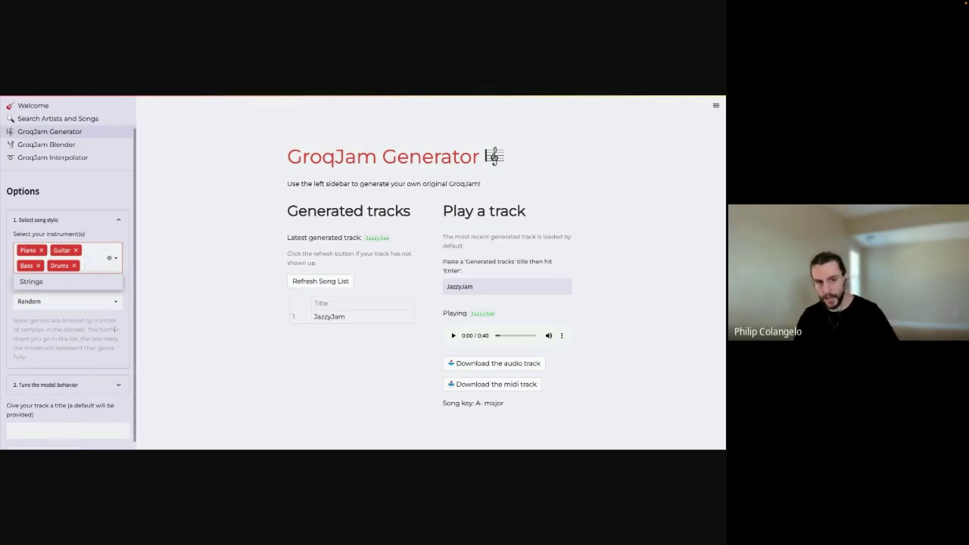
click(75, 251)
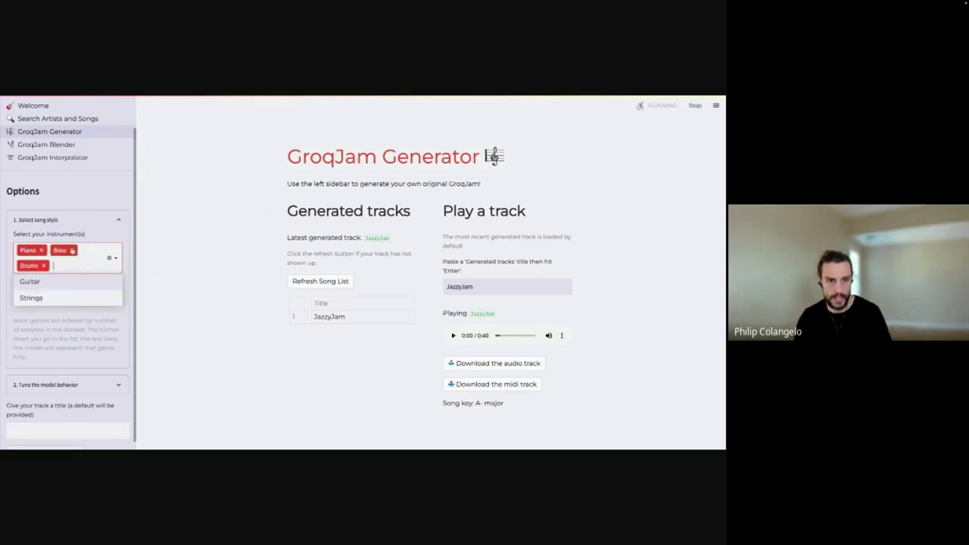
click(61, 338)
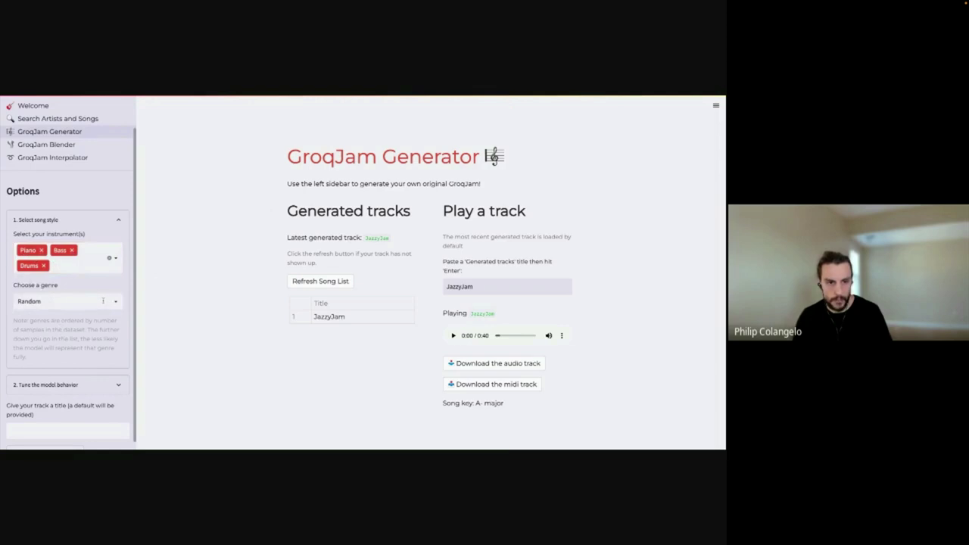
- Look through the available genres and set the track's genre to Rock
click(113, 305)
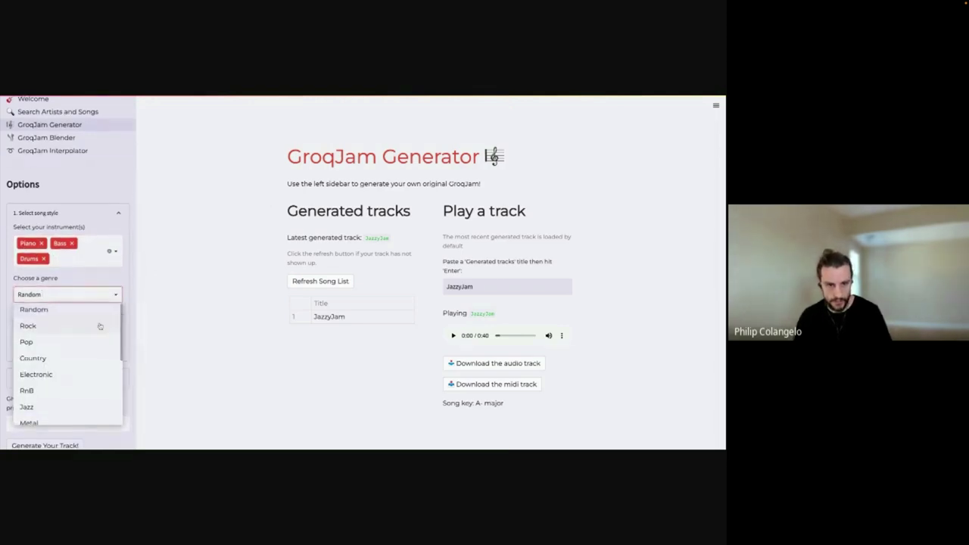
scroll(96, 325, down, 1)
scroll(97, 327, down, 8)
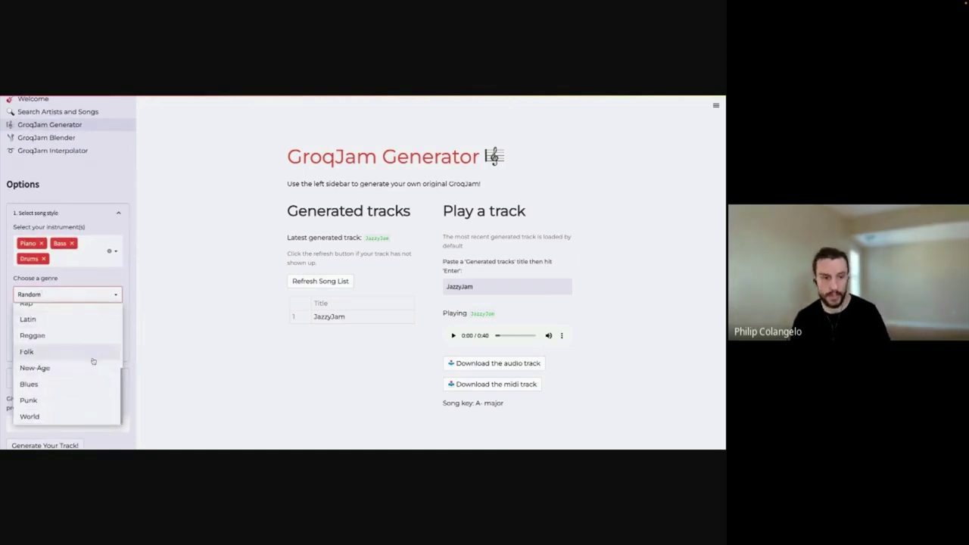
scroll(58, 335, up, 8)
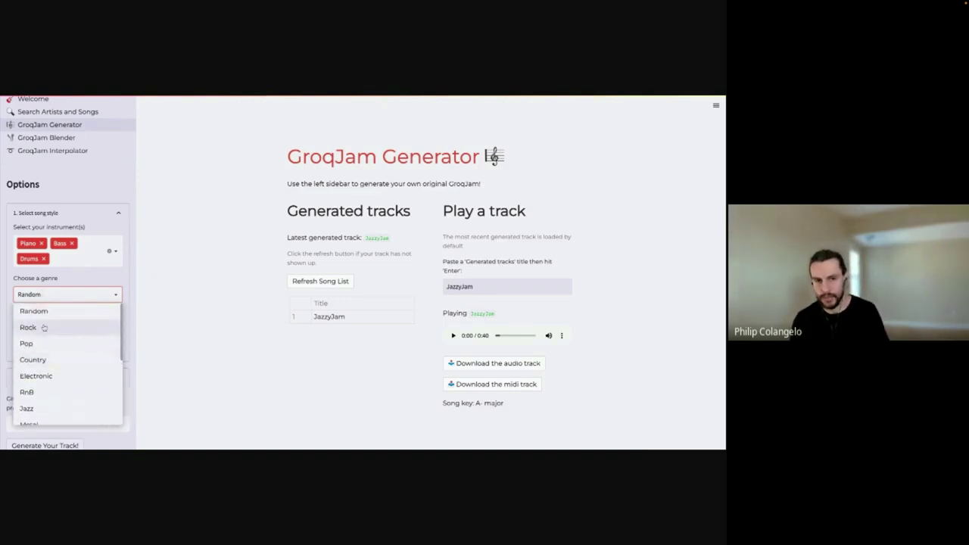
scroll(53, 355, down, 5)
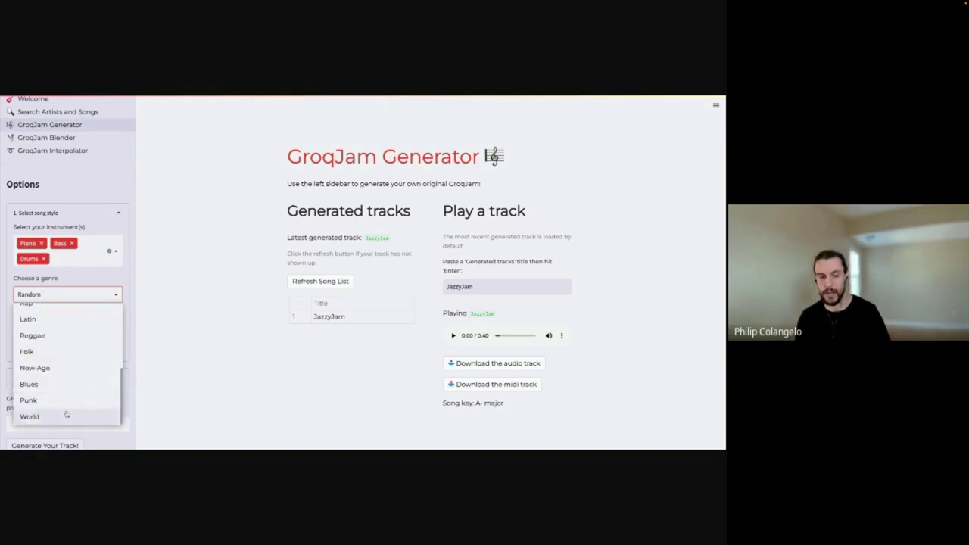
scroll(67, 339, up, 2)
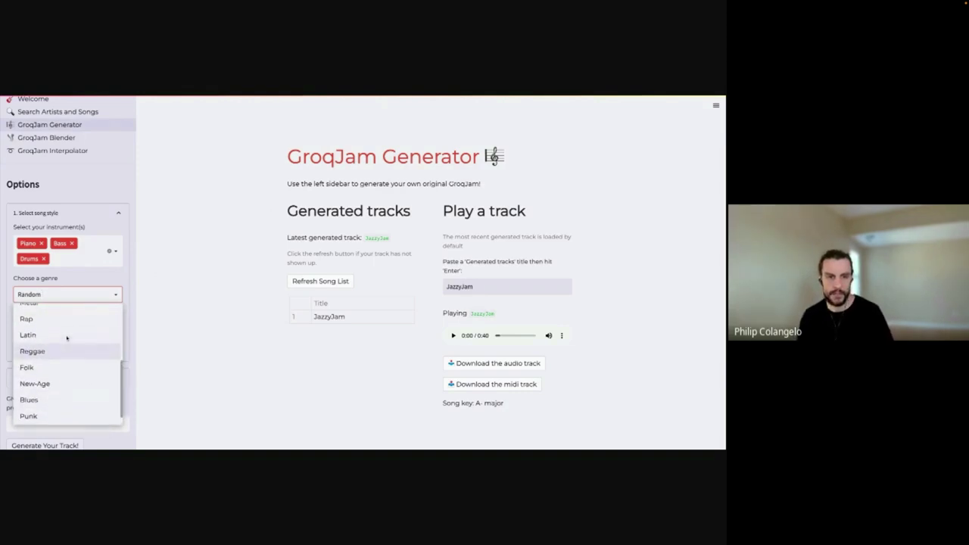
scroll(64, 333, up, 2)
scroll(64, 335, up, 3)
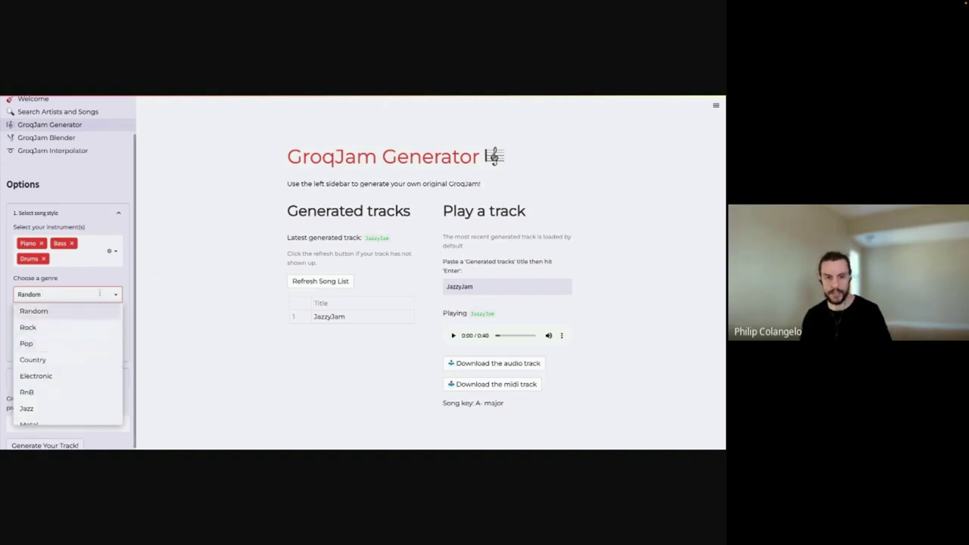
click(99, 281)
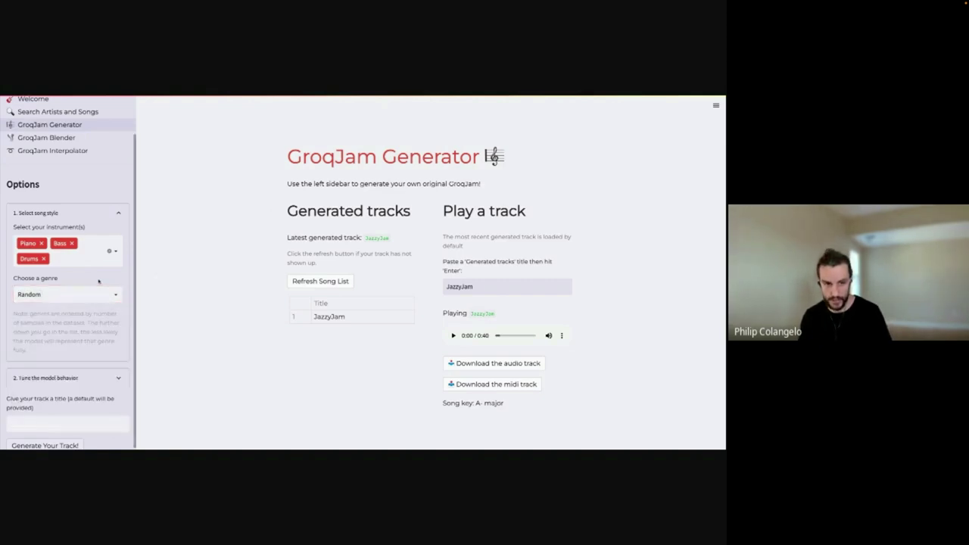
click(51, 296)
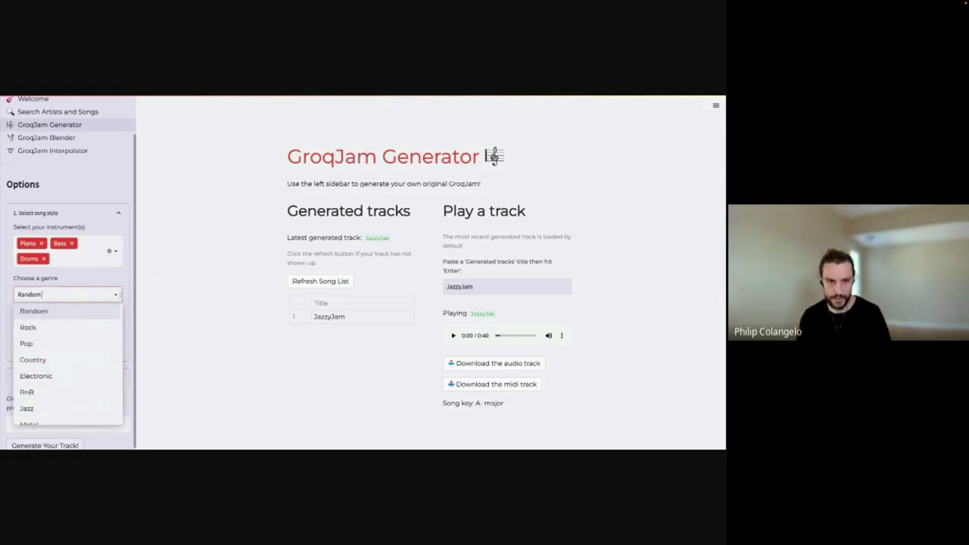
click(71, 327)
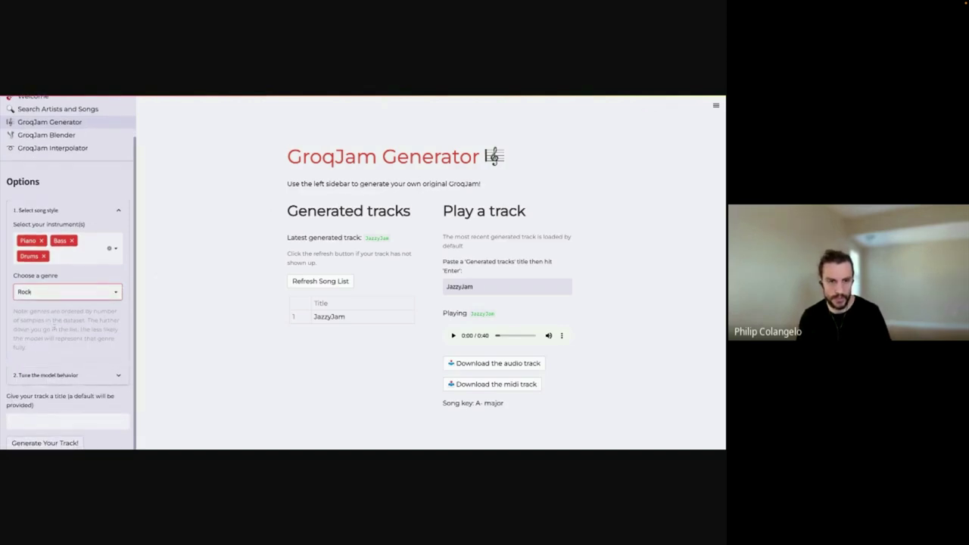
- Show the model behavior settings, title the track RockJam and generate it
click(86, 376)
scroll(72, 340, down, 2)
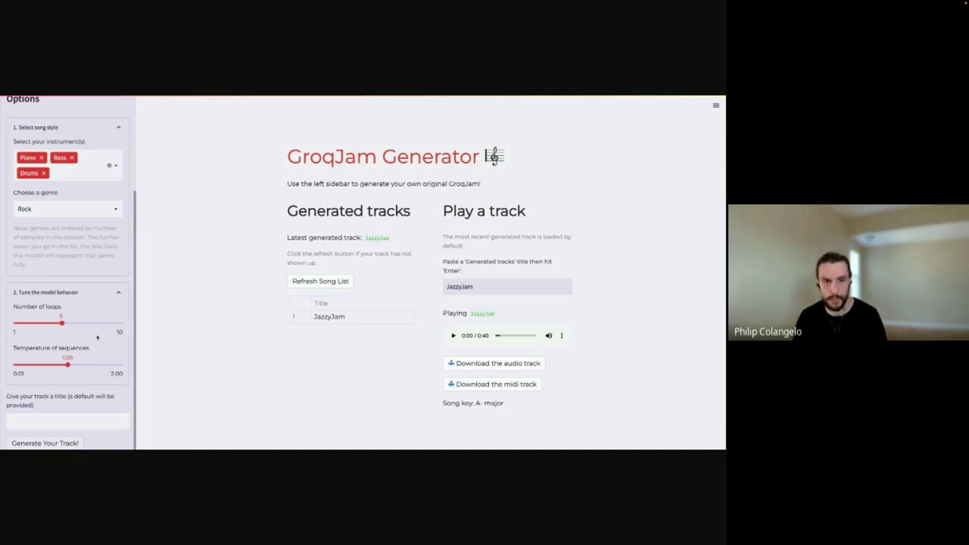
click(41, 416)
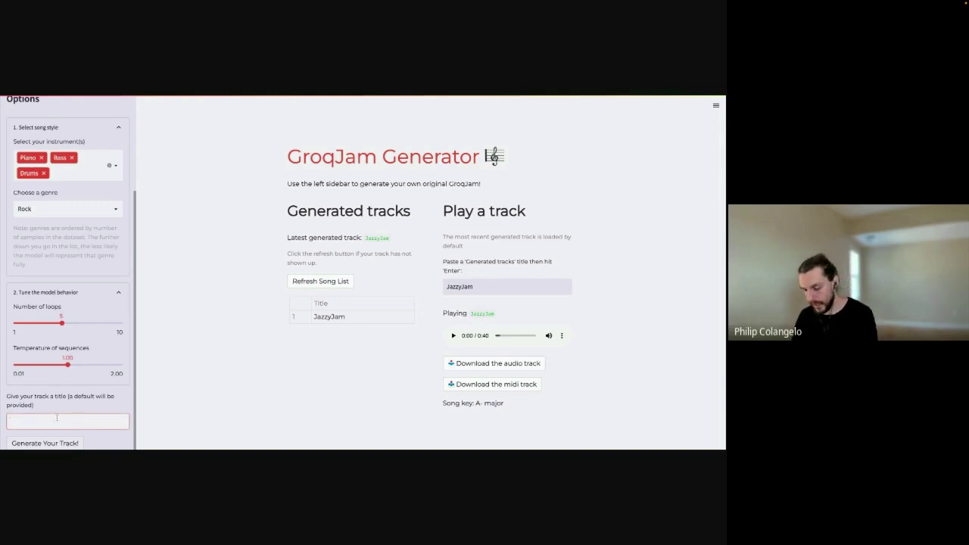
text(RockJam)
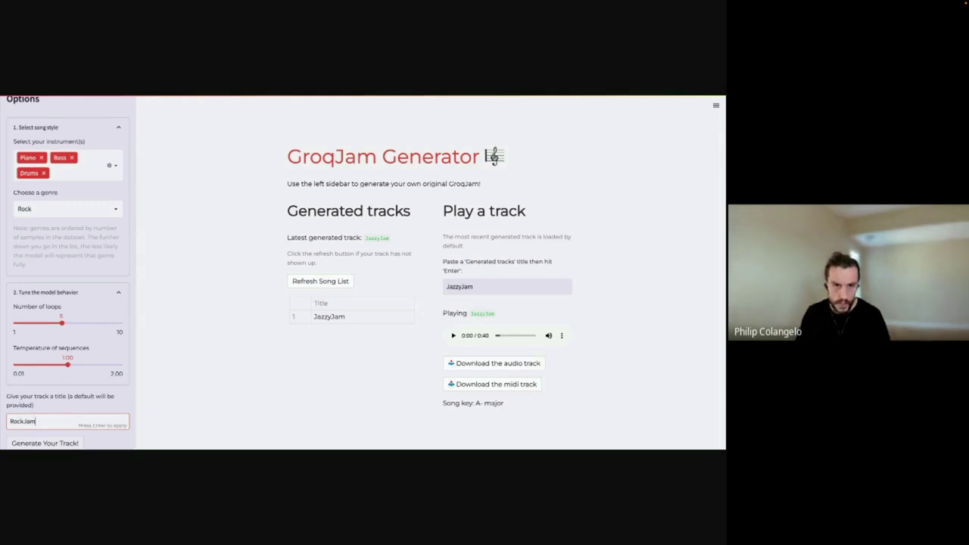
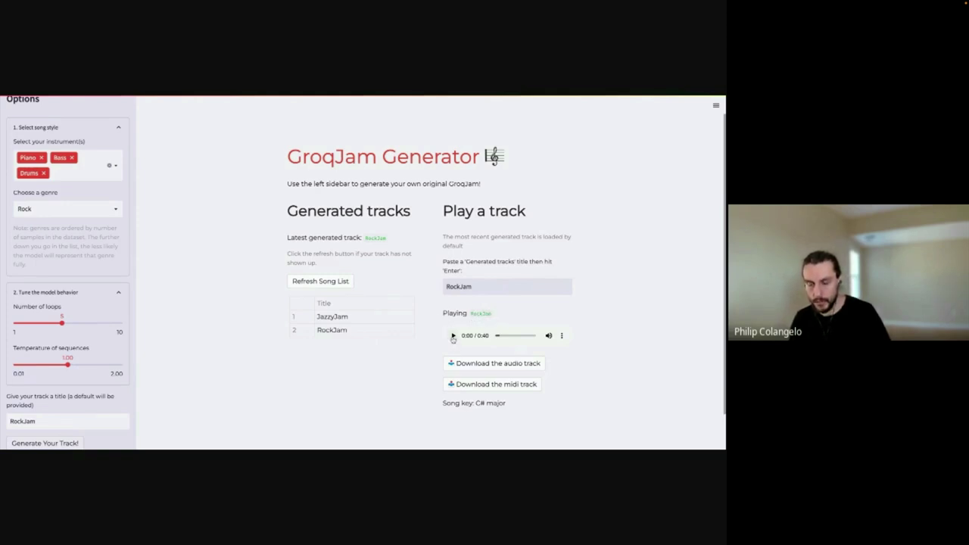
- Play part of the generated RockJam track, pause it and examine its song key
click(453, 336)
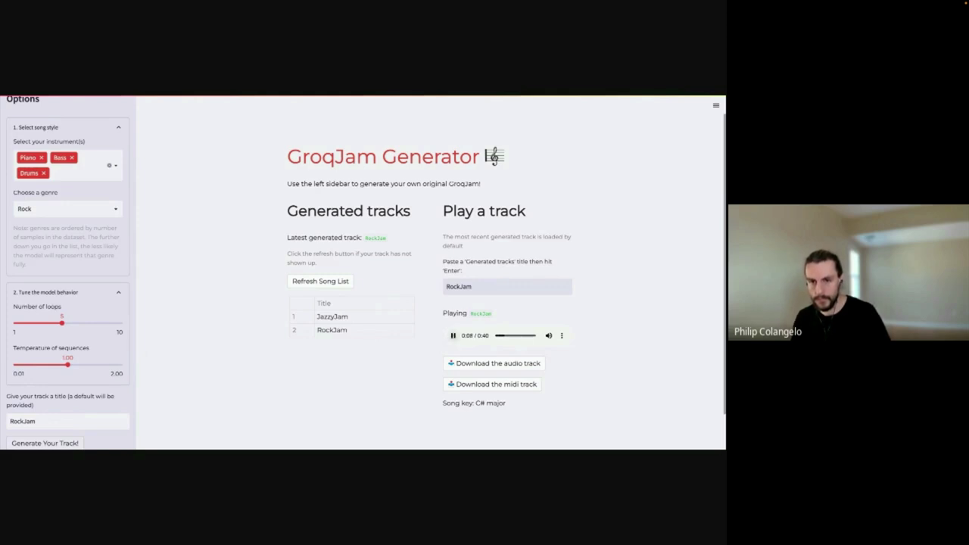
click(453, 336)
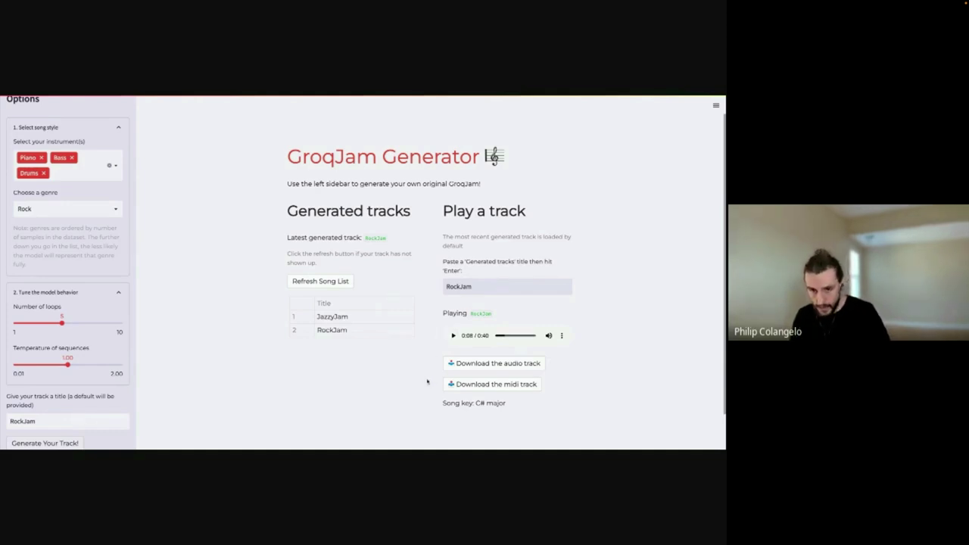
scroll(427, 383, down, 1)
scroll(424, 356, up, 1)
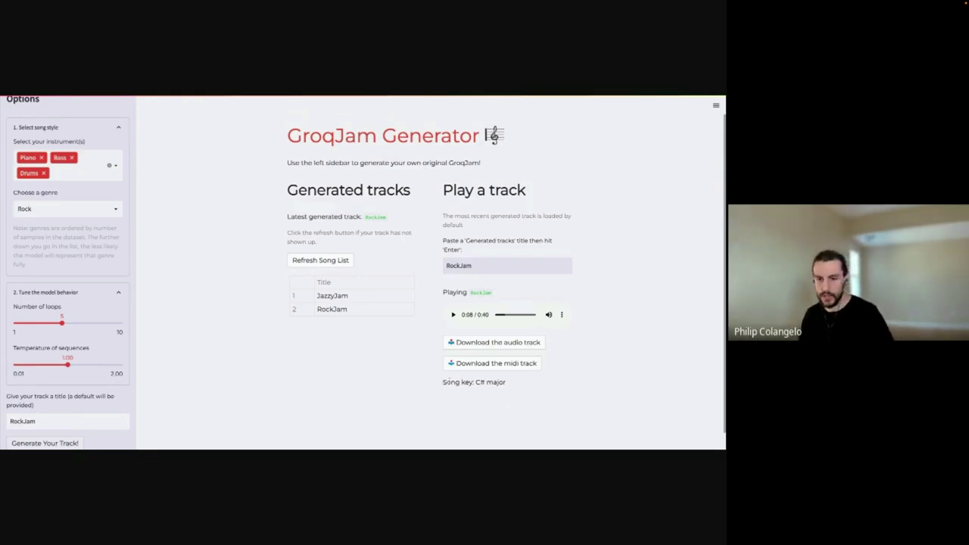
drag(506, 382, 442, 383)
click(442, 383)
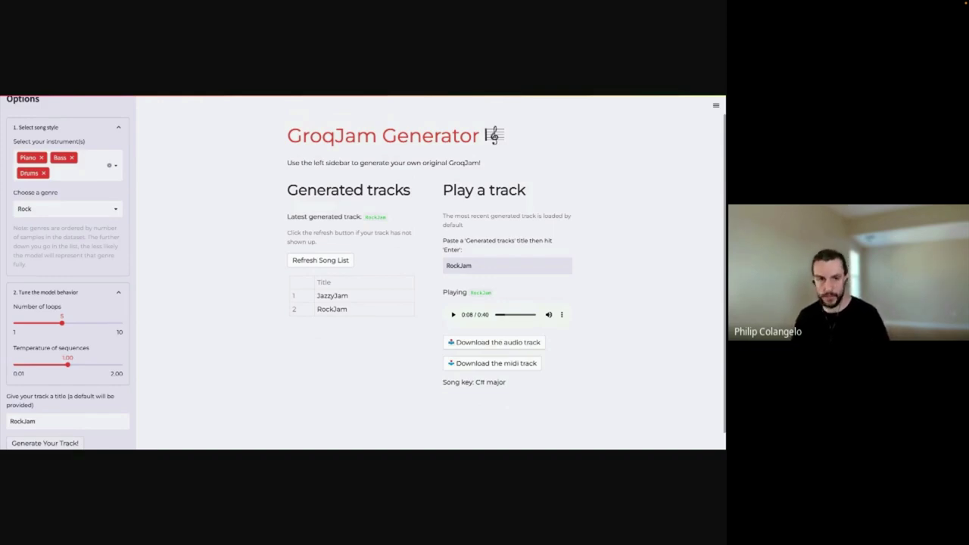
scroll(202, 312, up, 1)
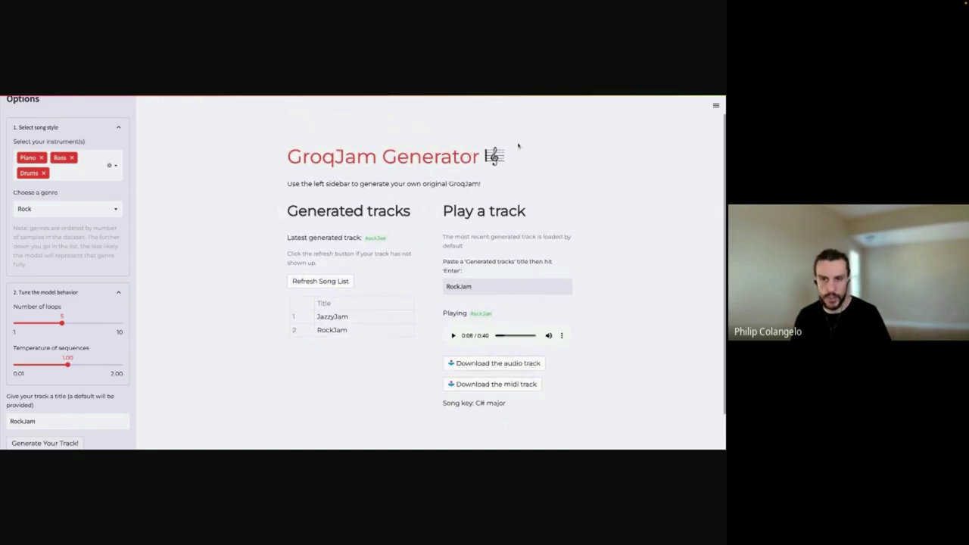
- Open the GroqJam Blender page and check which instruments are selected for the blend
scroll(91, 183, up, 3)
scroll(91, 183, up, 2)
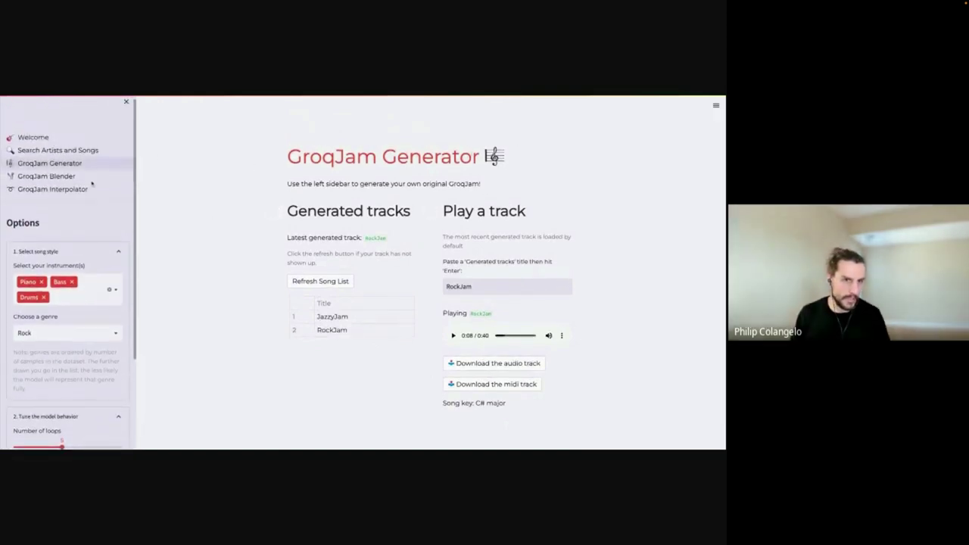
click(52, 181)
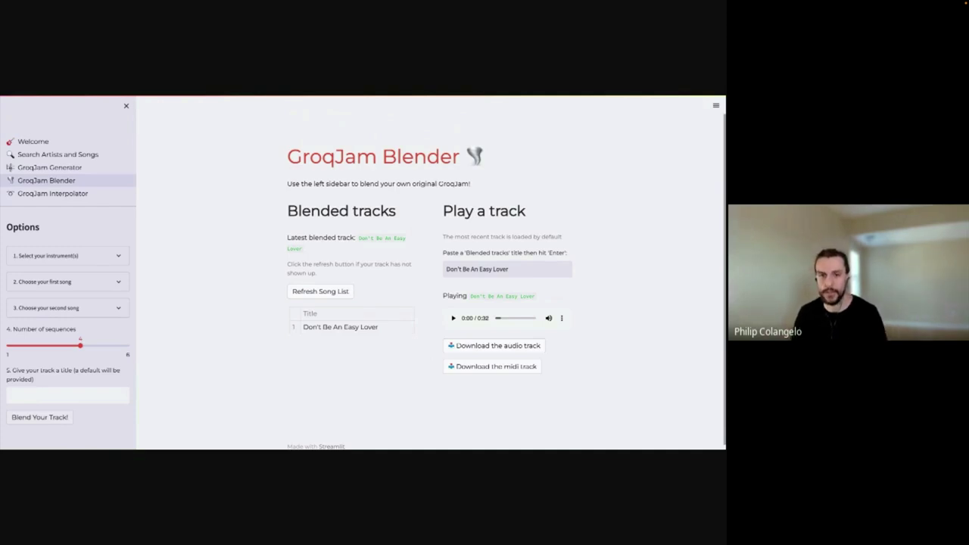
click(121, 256)
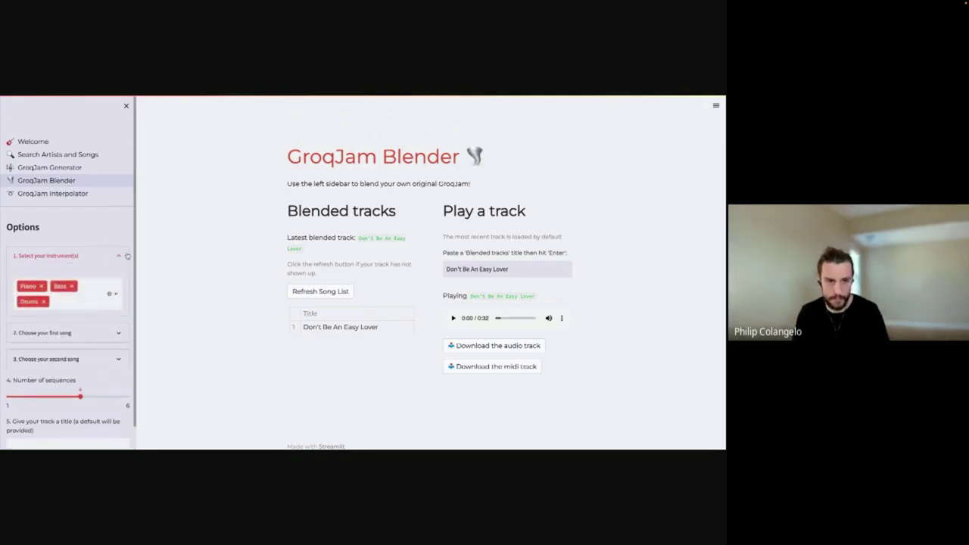
click(122, 257)
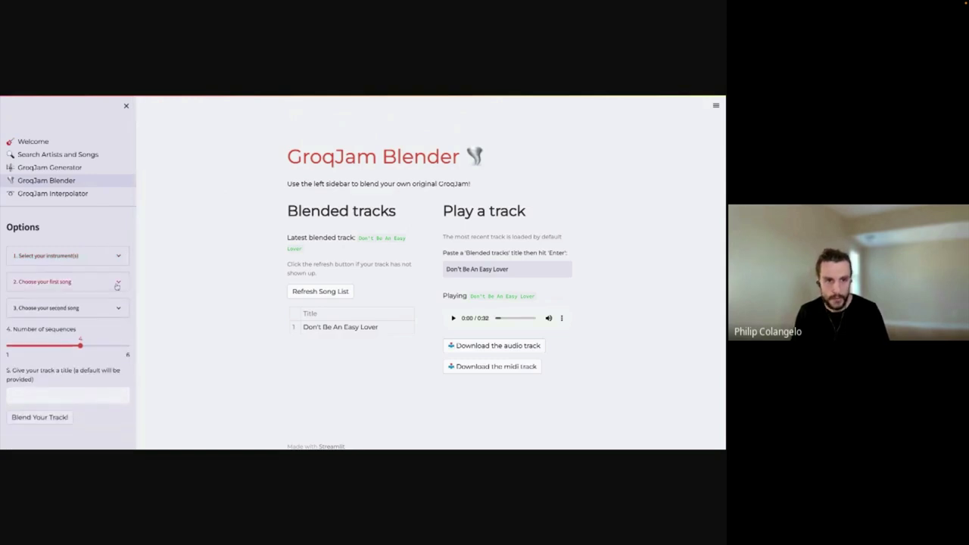
- Choose Thriller by Michael Jackson as the first song of the blend
click(117, 285)
scroll(116, 272, down, 2)
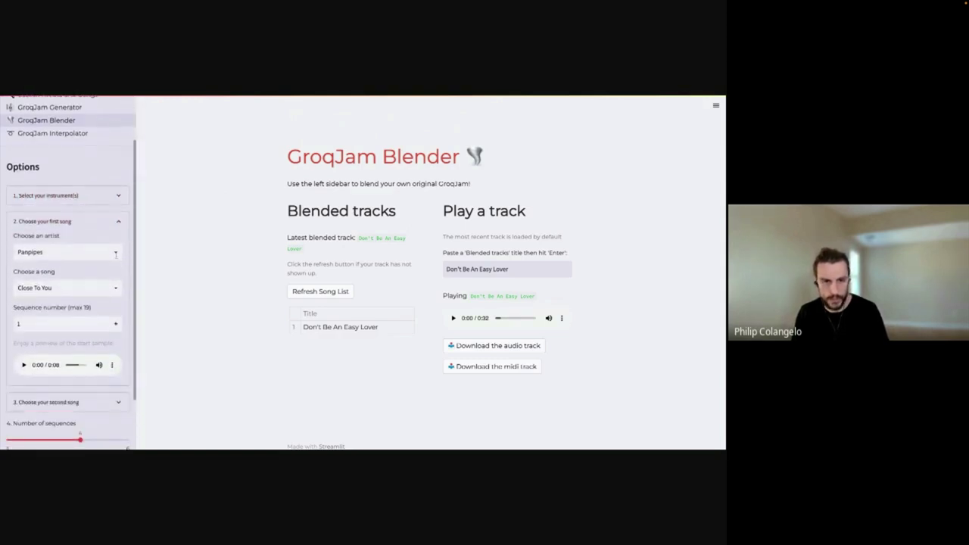
click(116, 256)
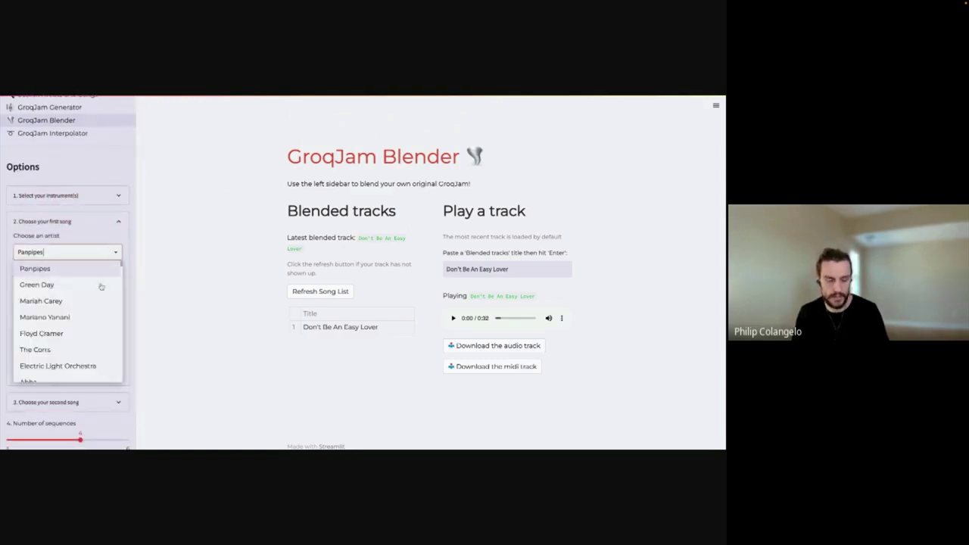
scroll(95, 326, down, 3)
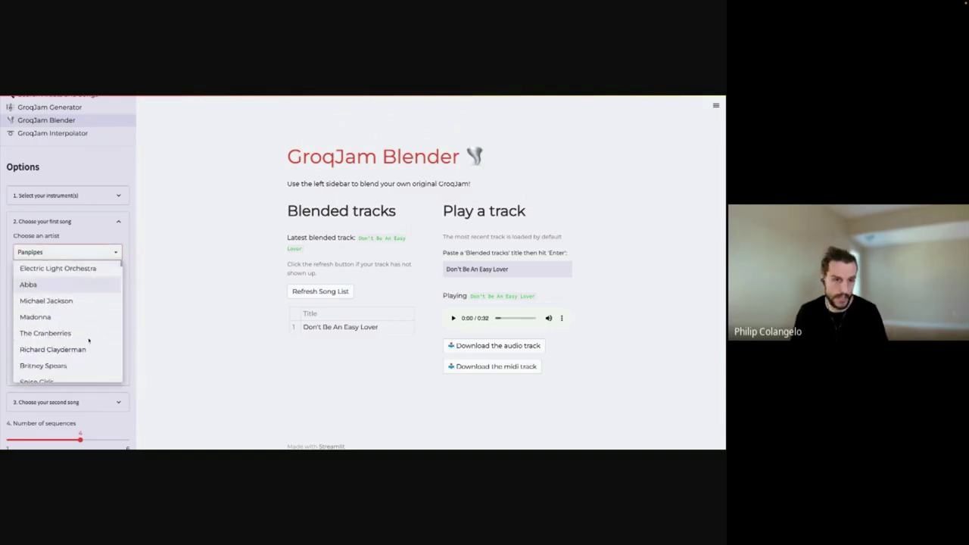
click(68, 301)
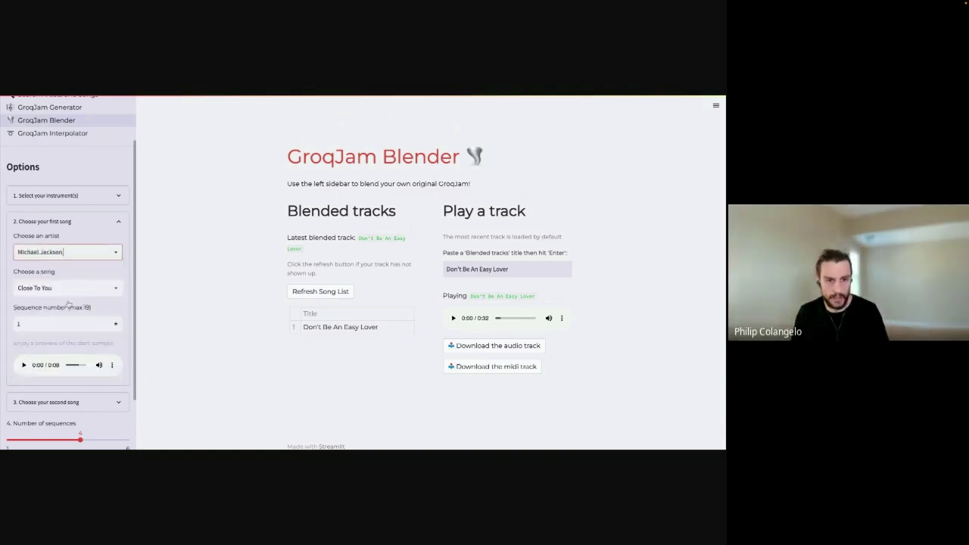
click(84, 287)
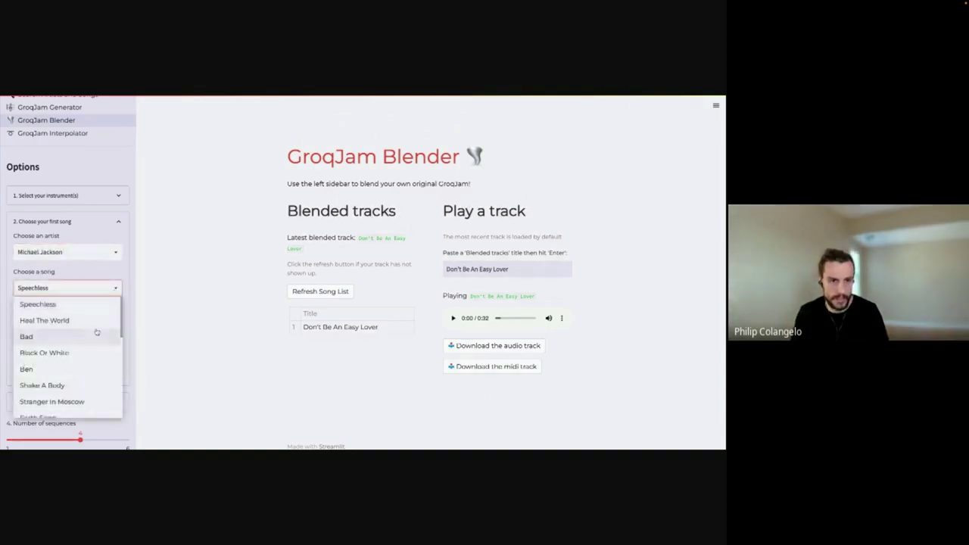
scroll(94, 333, down, 4)
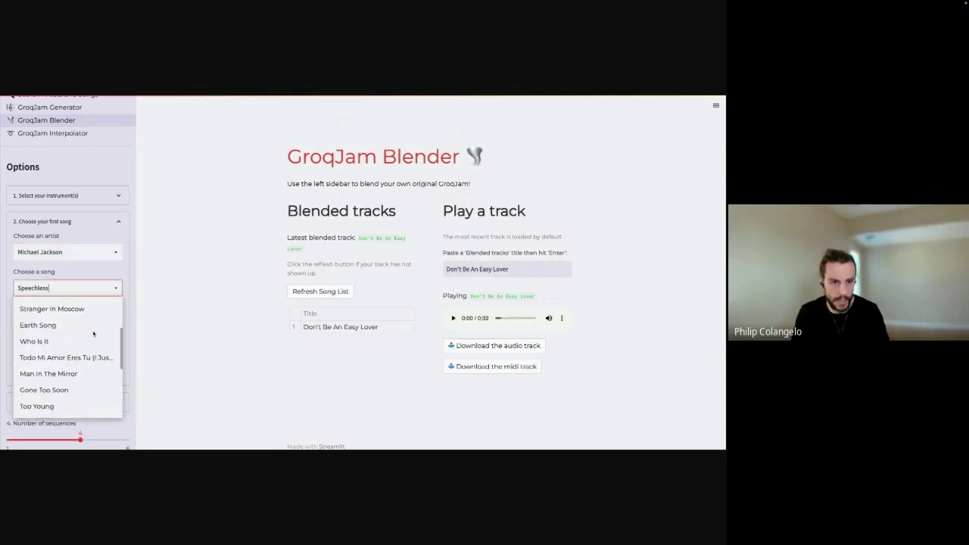
scroll(93, 334, down, 5)
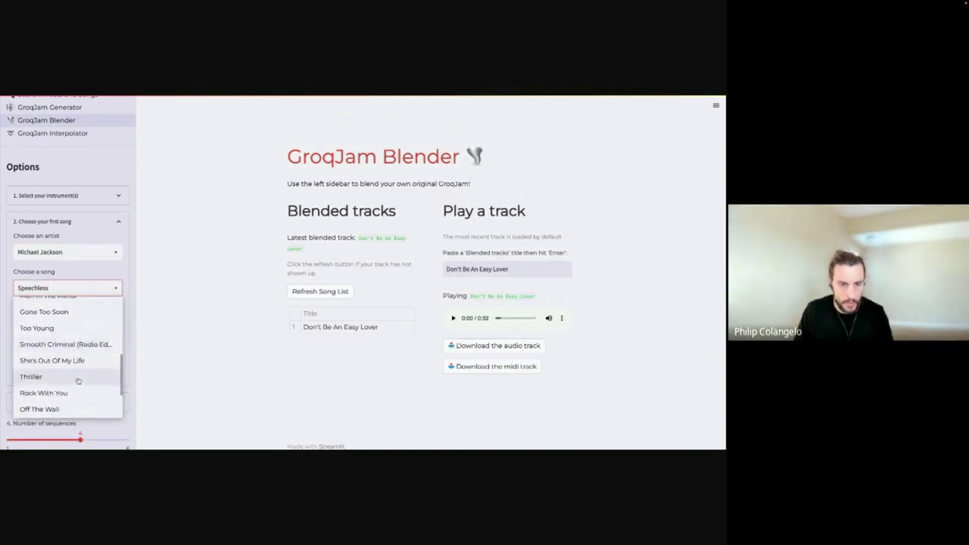
click(31, 376)
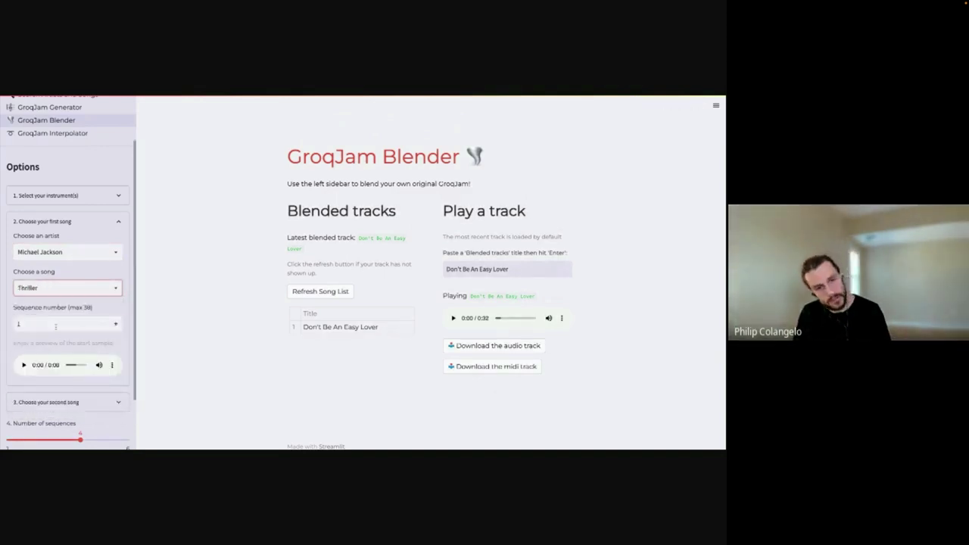
- Set the first song's sequence number to 3 and play its preview sample
click(55, 325)
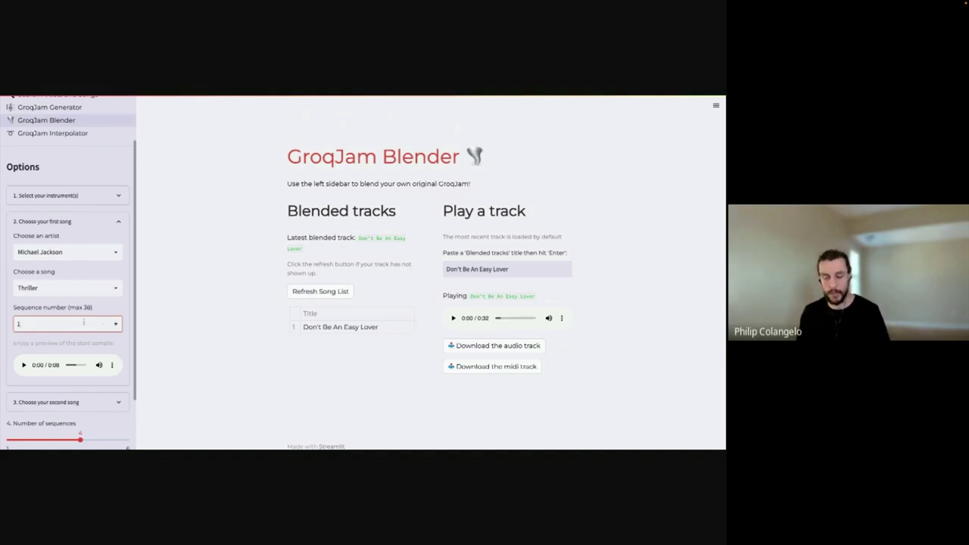
scroll(83, 323, down, 1)
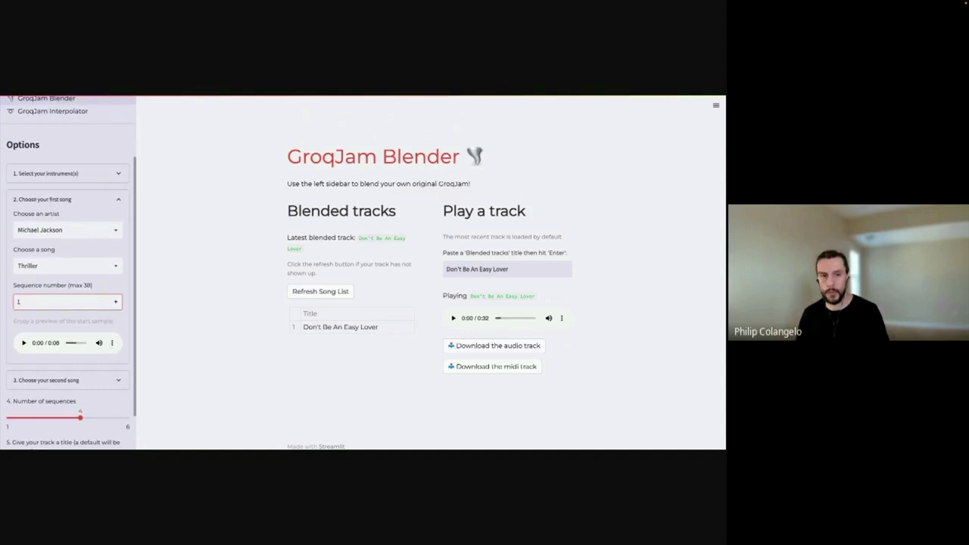
click(116, 302)
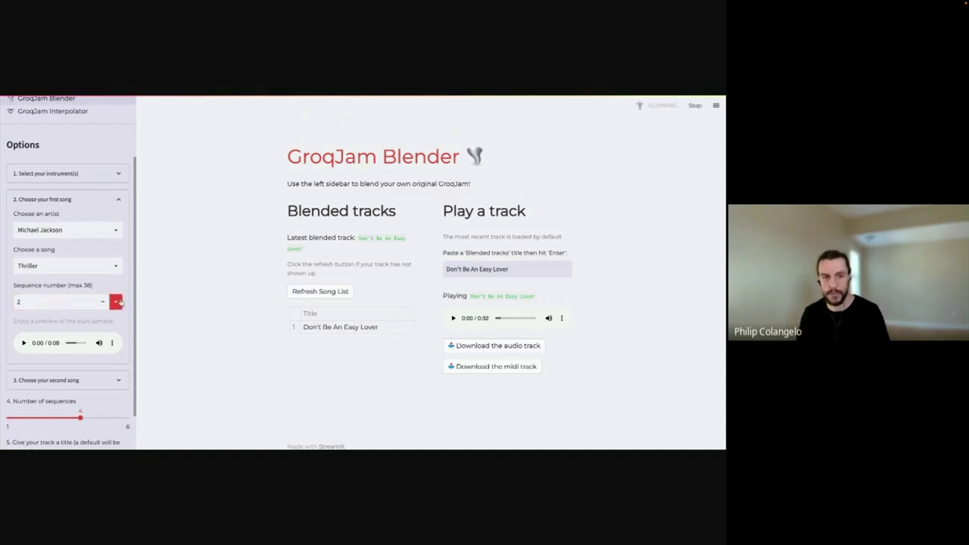
click(115, 301)
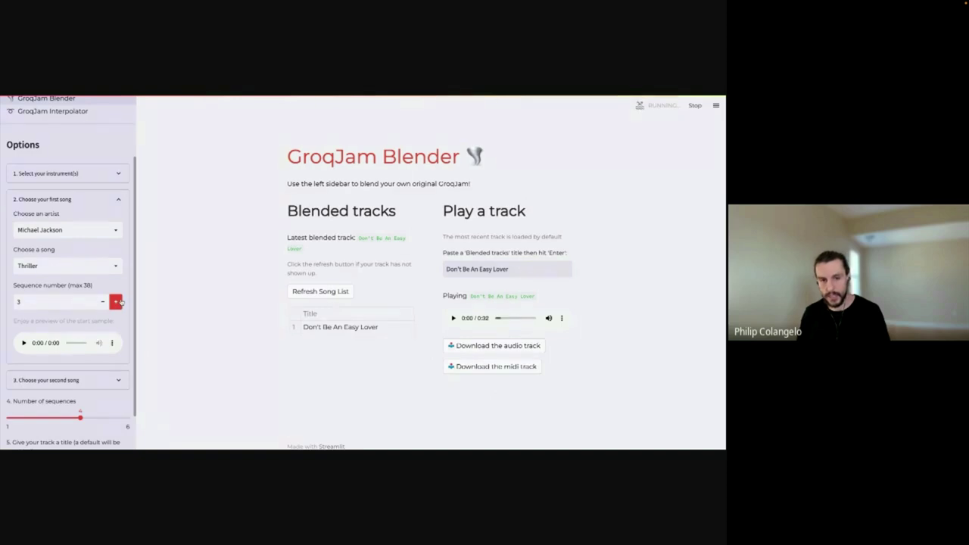
click(25, 344)
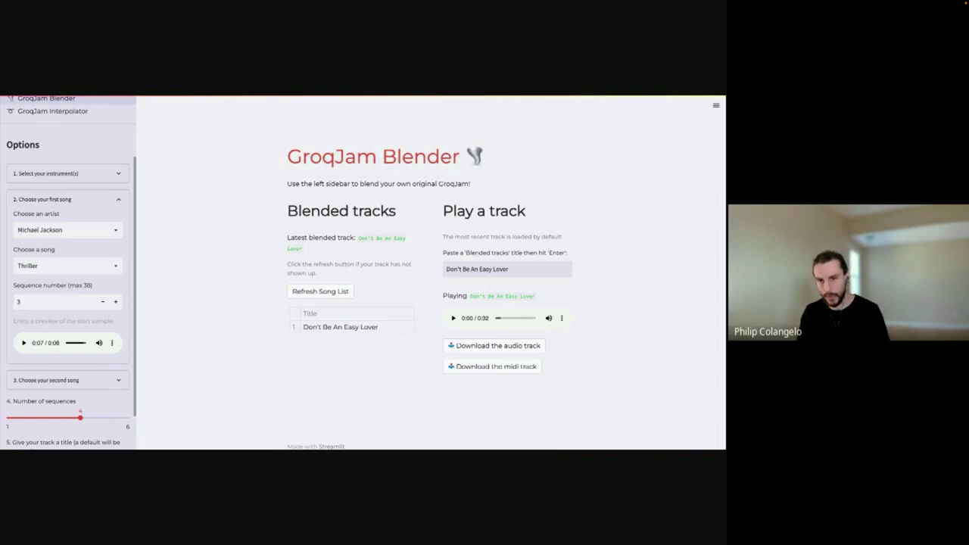
- Choose All I Want for Christmas Is You by Mariah Carey as the second song of the blend
scroll(23, 333, down, 2)
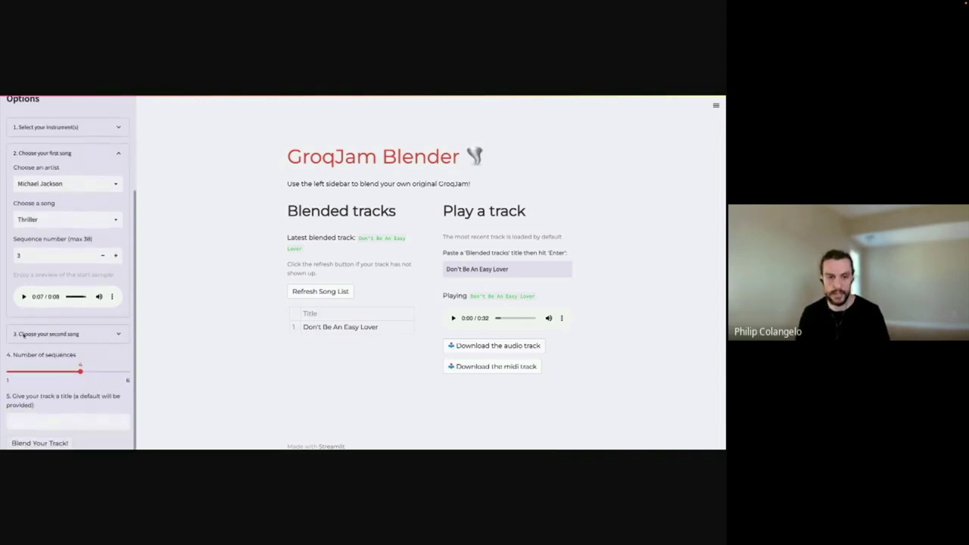
click(109, 334)
scroll(99, 302, down, 5)
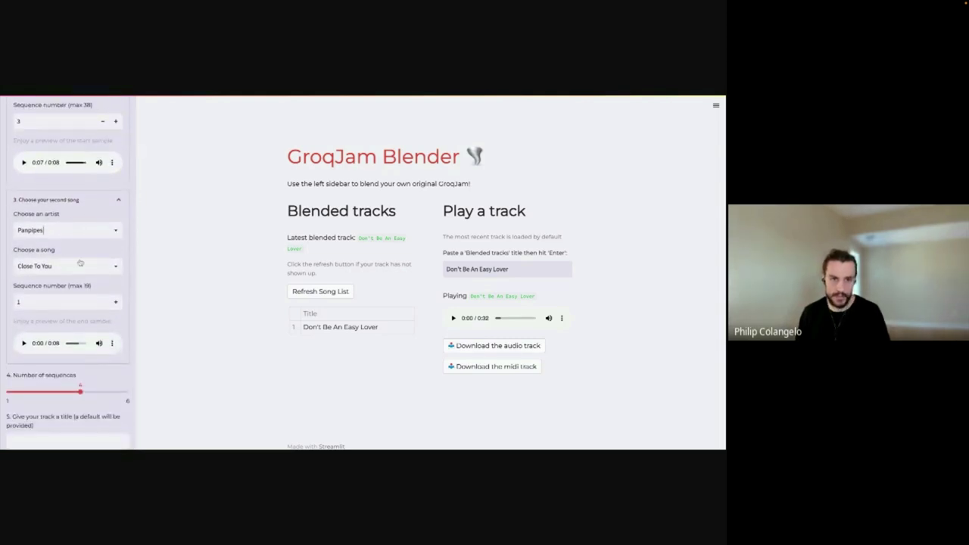
click(103, 229)
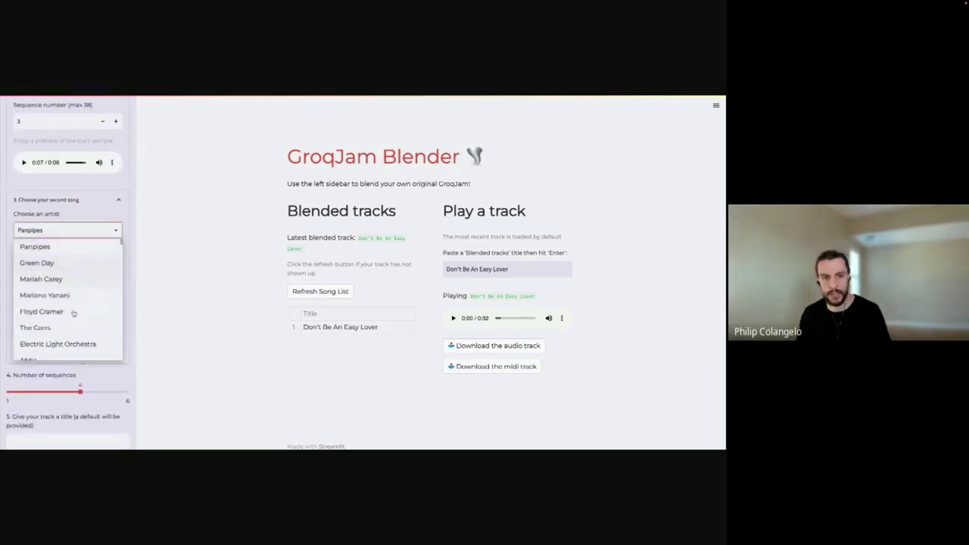
click(79, 277)
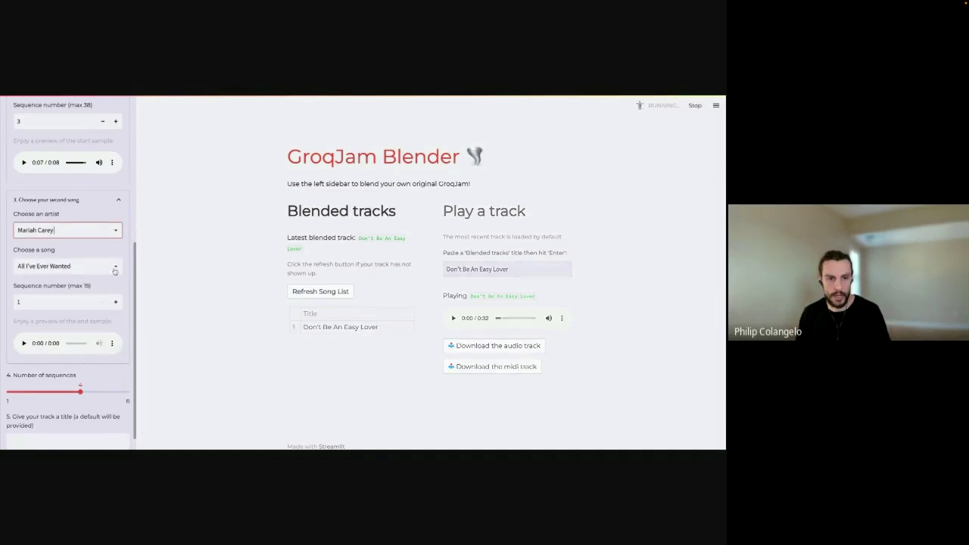
click(78, 265)
scroll(70, 326, down, 3)
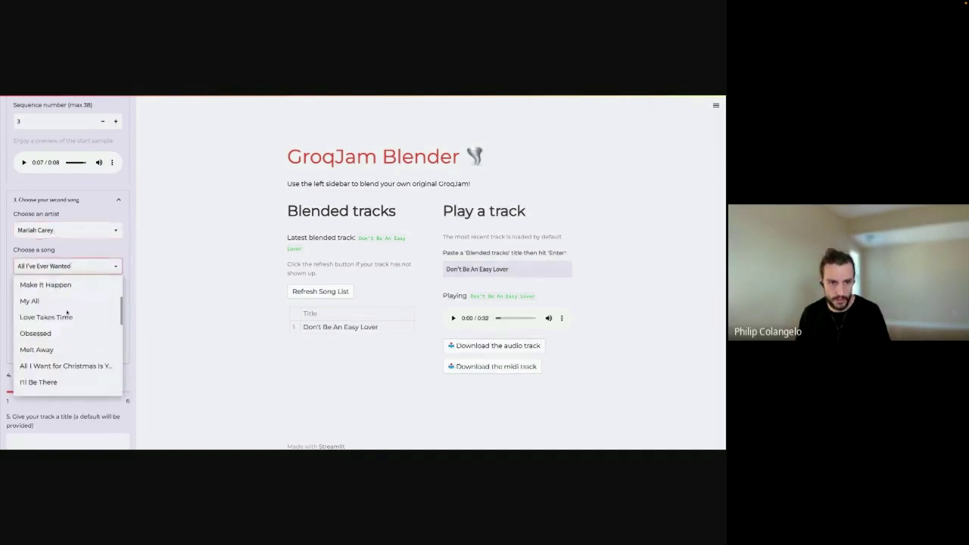
scroll(70, 333, down, 2)
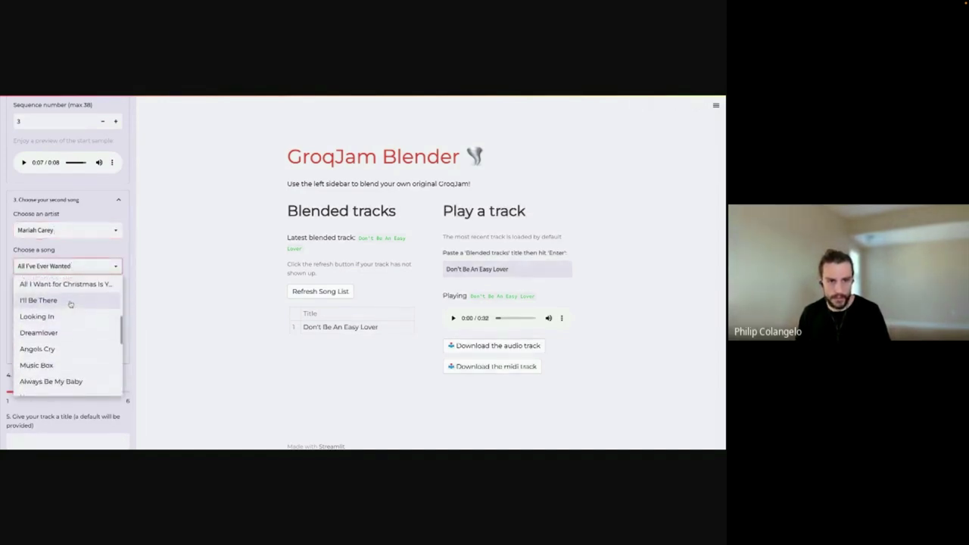
click(68, 291)
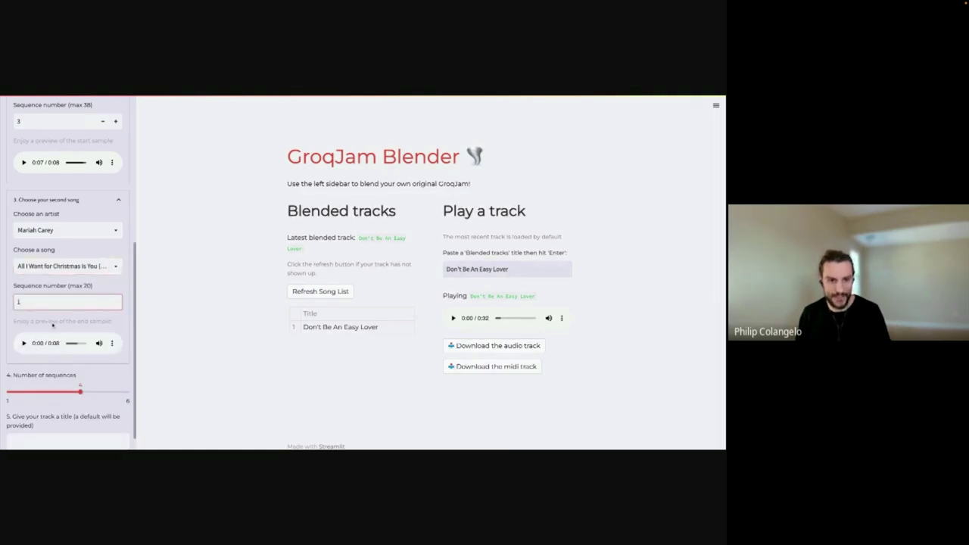
- Preview the second song's opening sequence, set its sequence number to 4 and listen to part of that sample
click(24, 343)
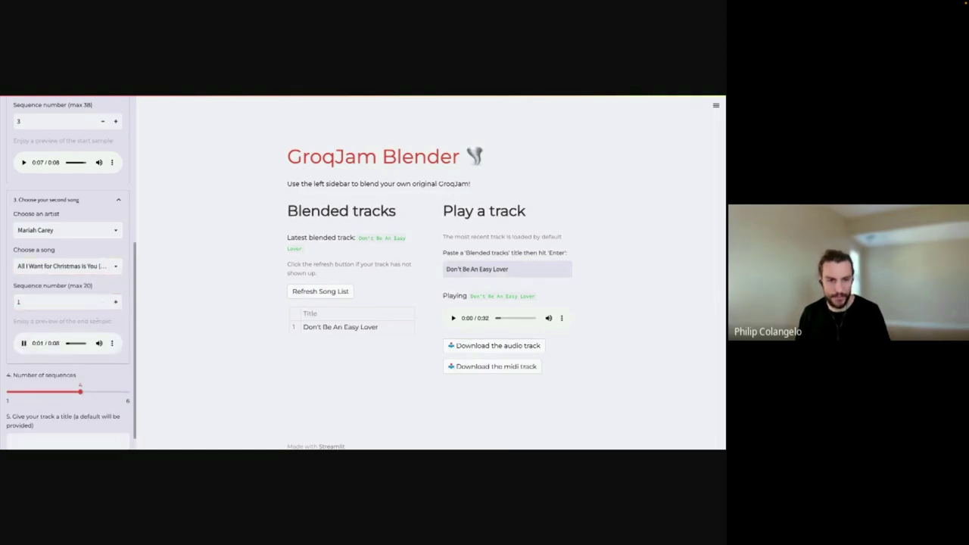
click(115, 302)
click(115, 301)
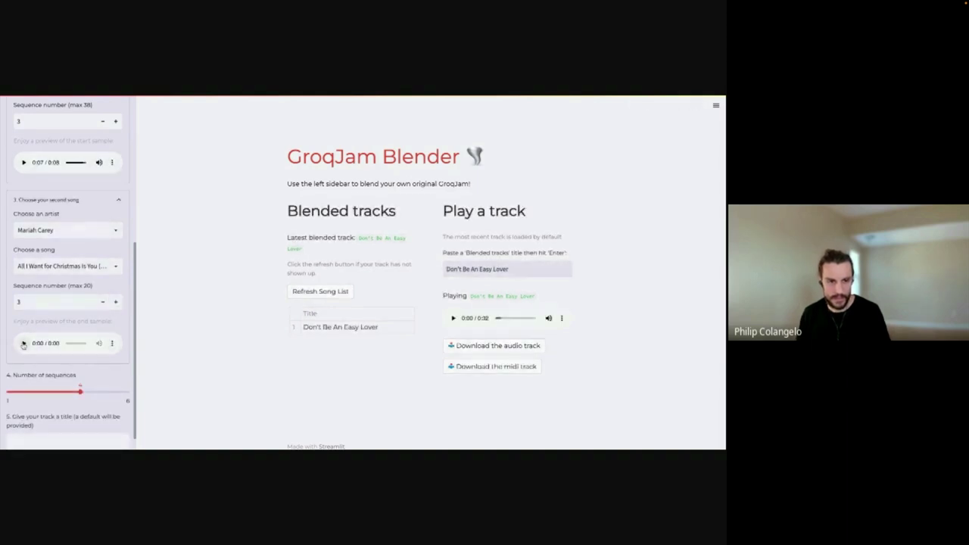
click(115, 301)
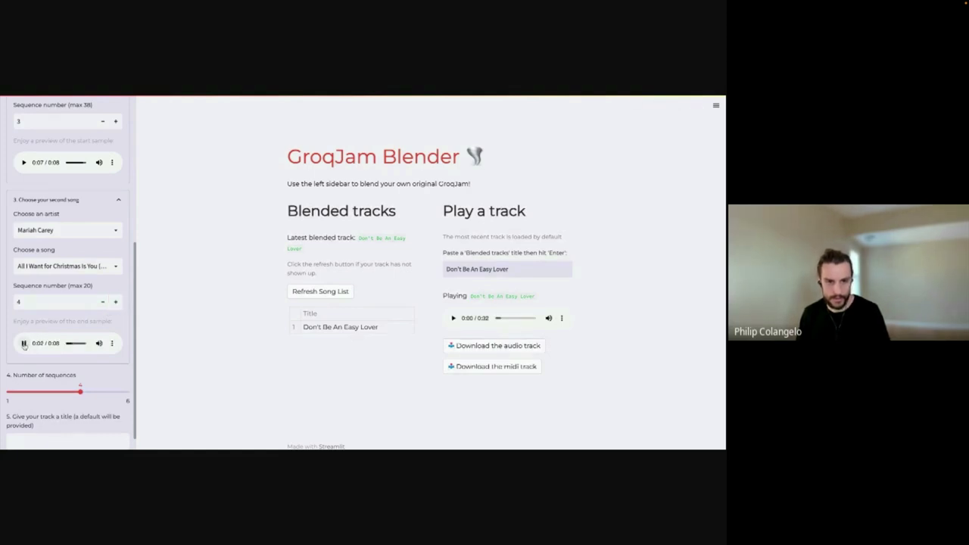
click(24, 342)
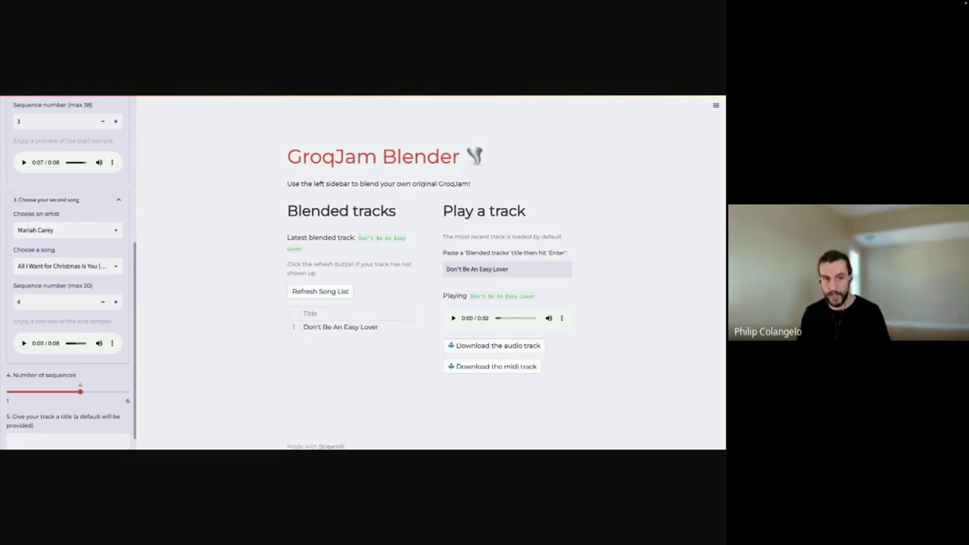
- Review the instruments selected for the blend and the further ones available
scroll(68, 272, up, 4)
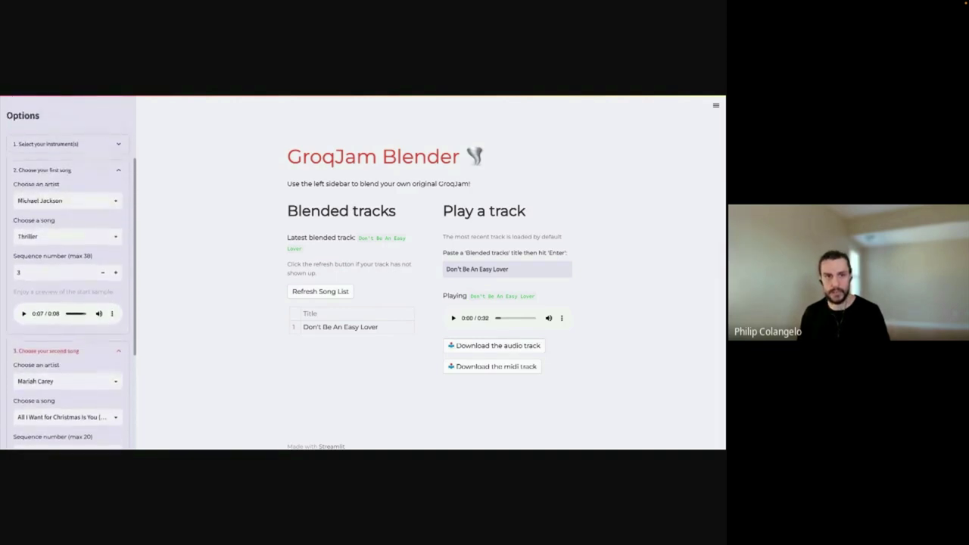
scroll(61, 250, up, 3)
click(58, 239)
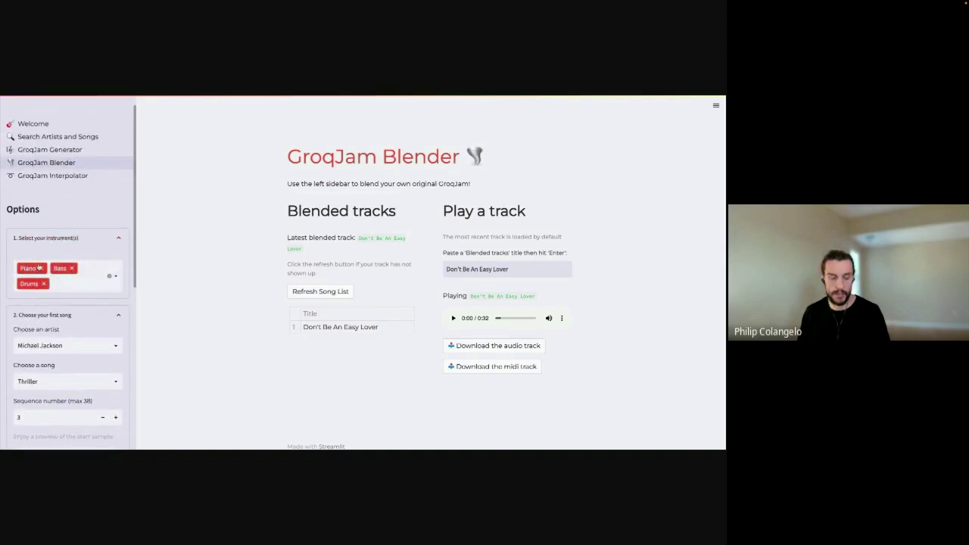
scroll(69, 286, down, 1)
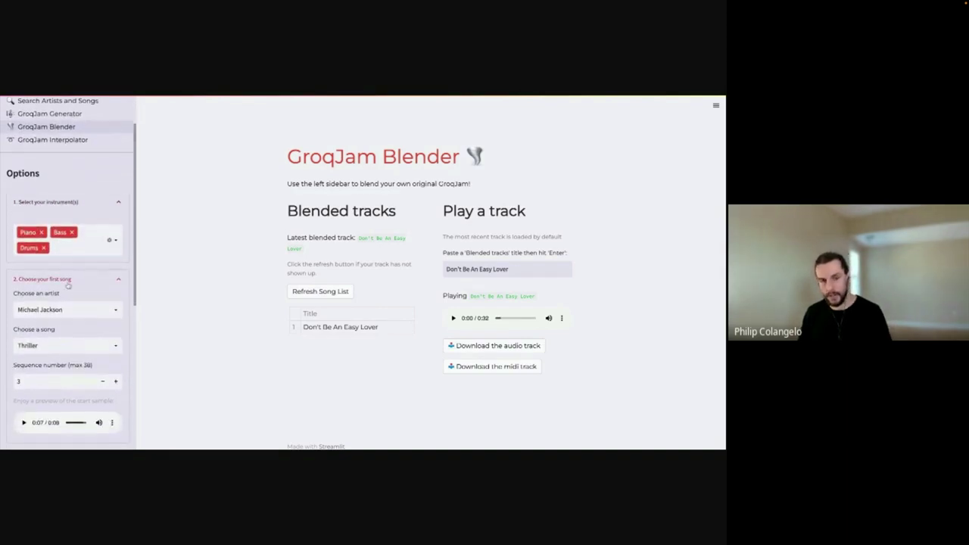
click(116, 240)
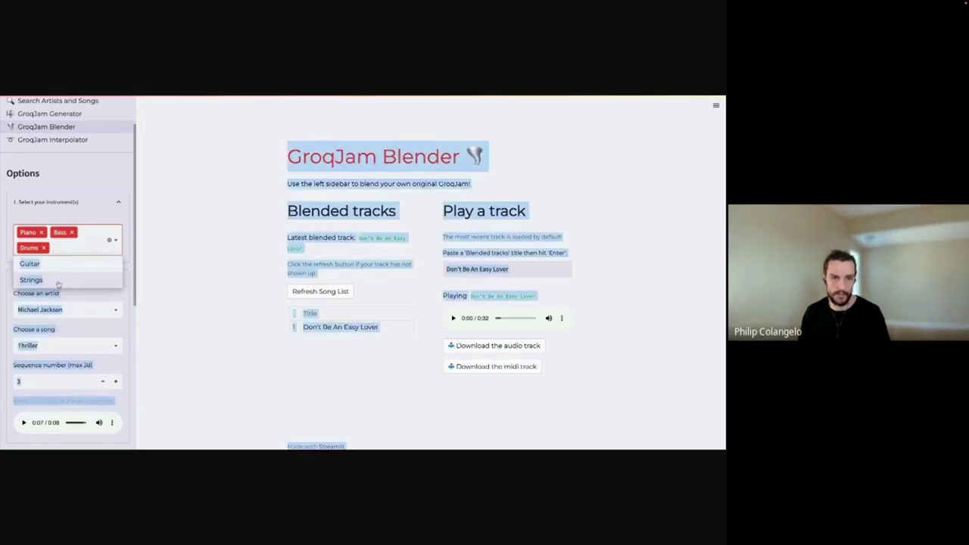
click(58, 292)
- Title the track "All I Want For Christmas is a Thrill" and blend it with the current song and instrument settings
scroll(46, 242, down, 5)
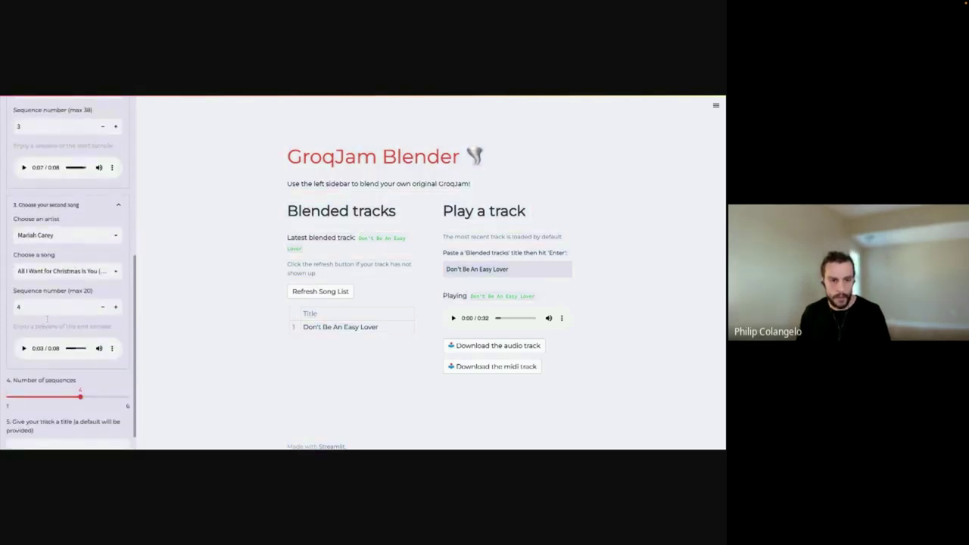
scroll(53, 288, down, 1)
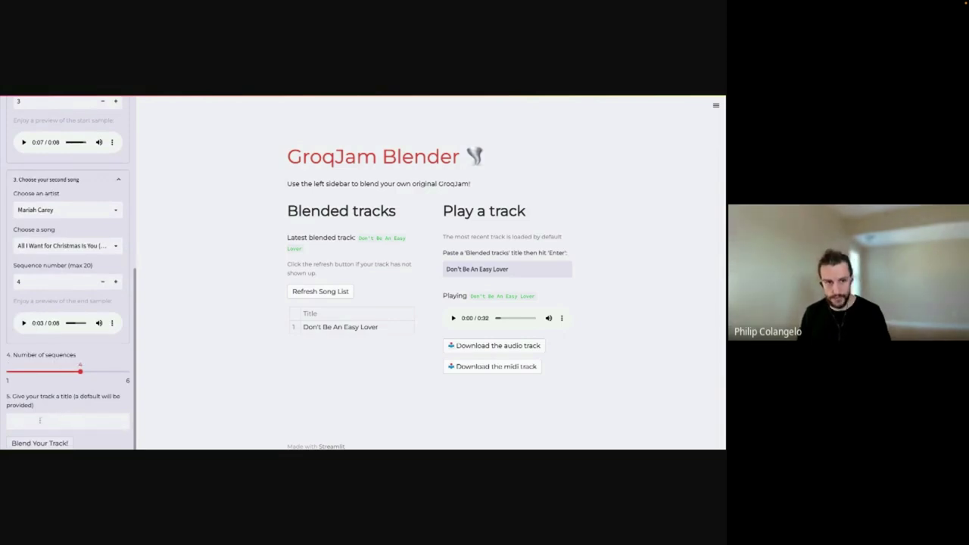
click(40, 420)
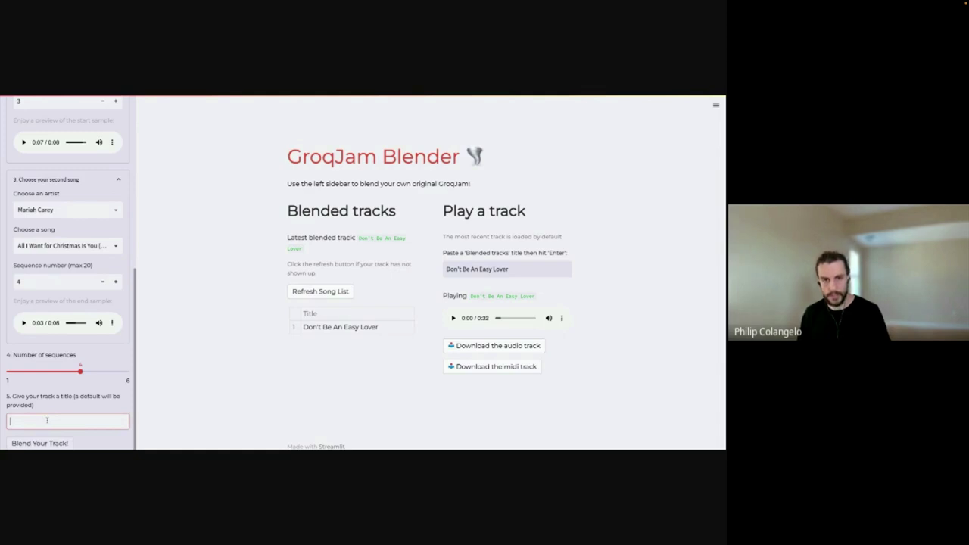
scroll(53, 341, up, 3)
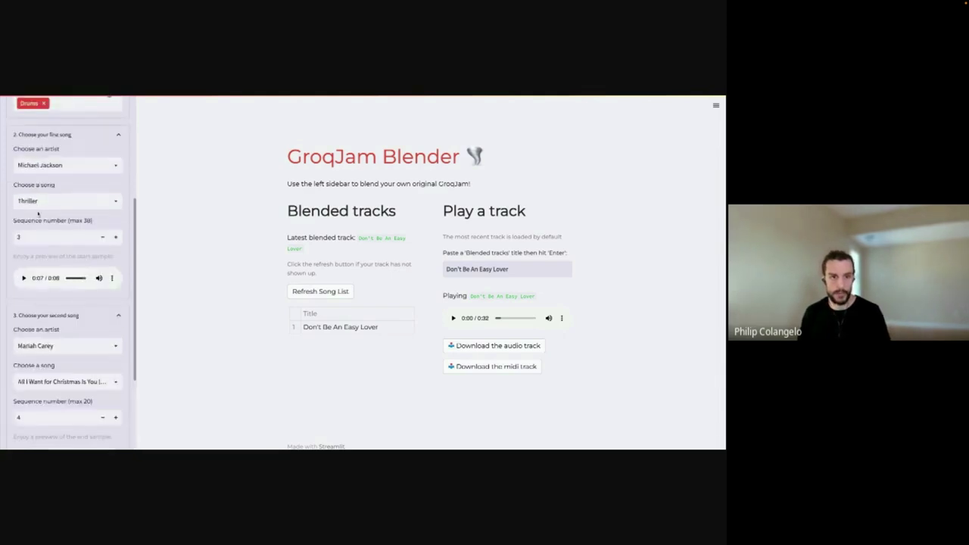
scroll(34, 252, down, 3)
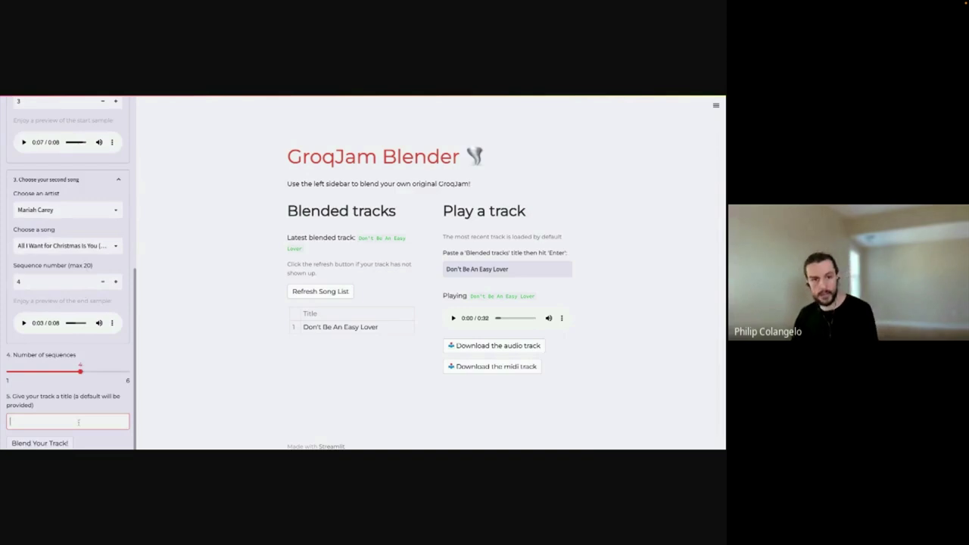
text(All I)
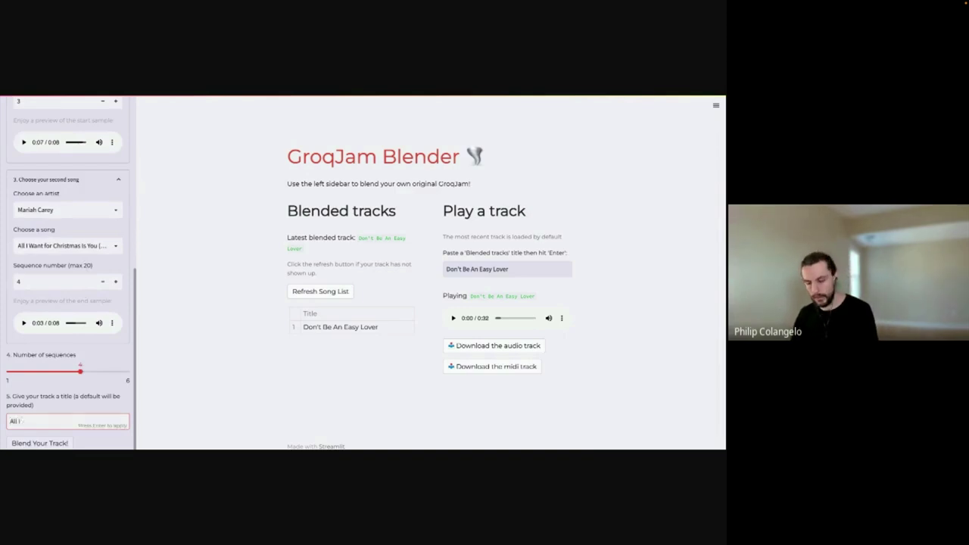
text( Want F)
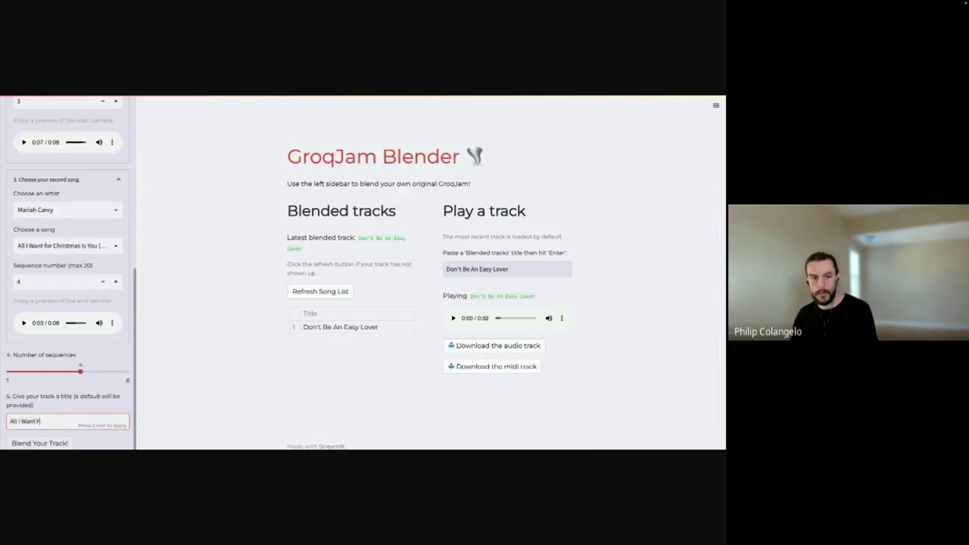
text(or Christmas is a Thrill)
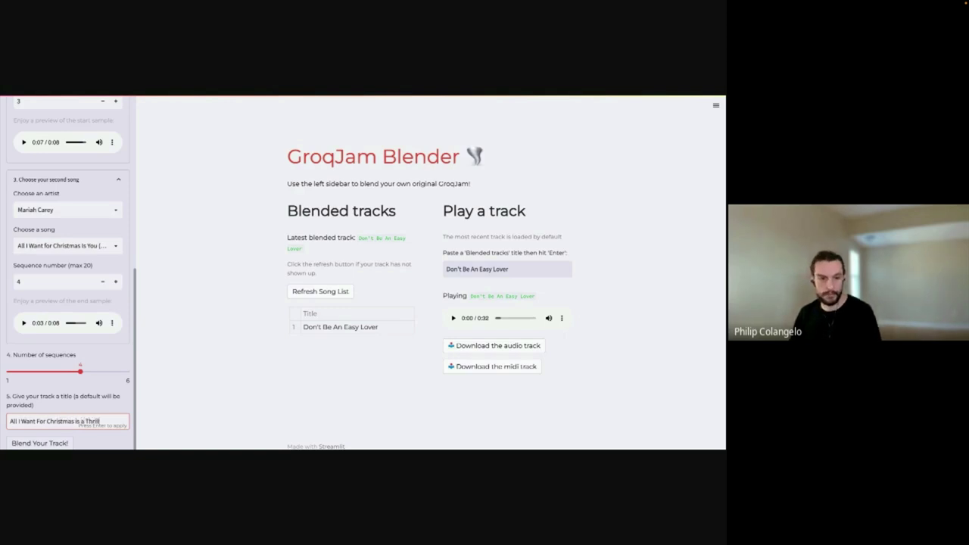
click(48, 440)
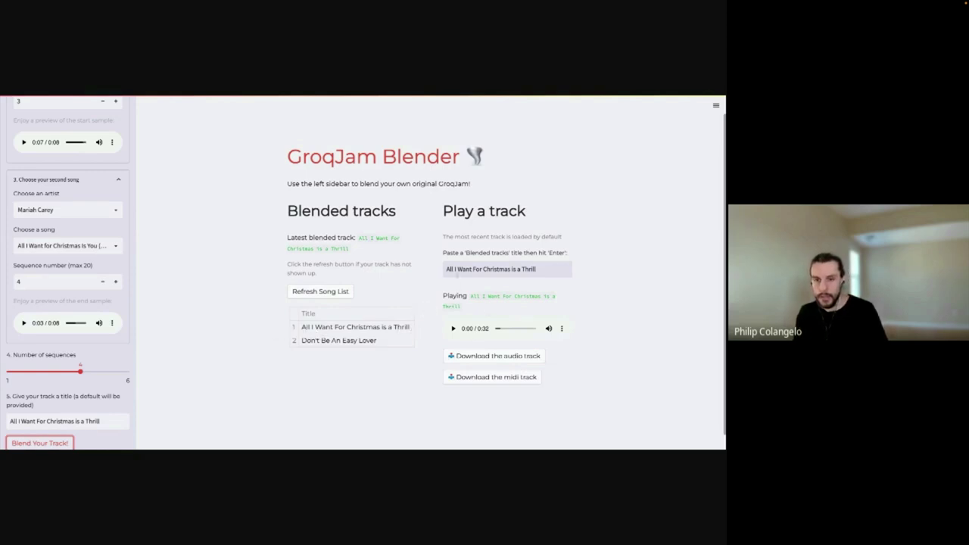
- Listen to the opening part of the newly blended track, then stop playback
click(453, 329)
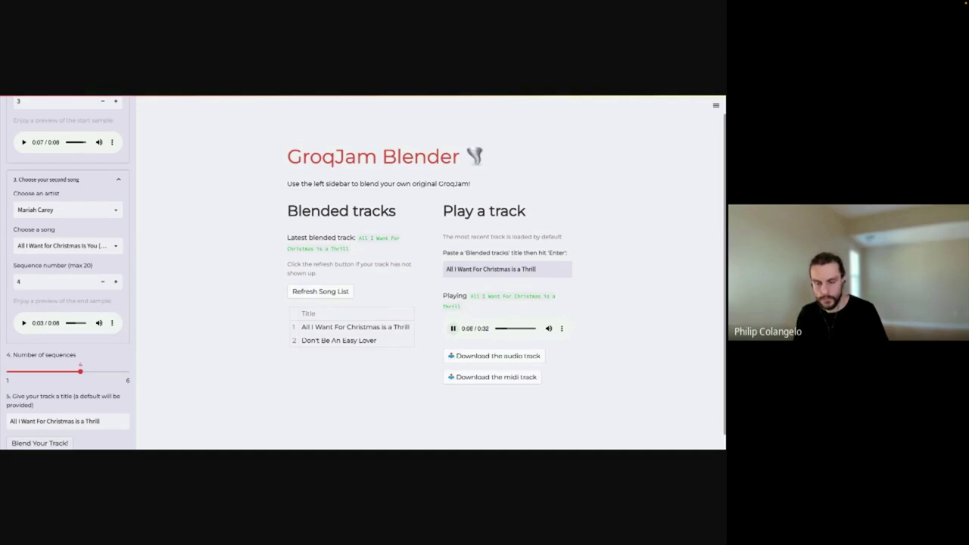
click(453, 327)
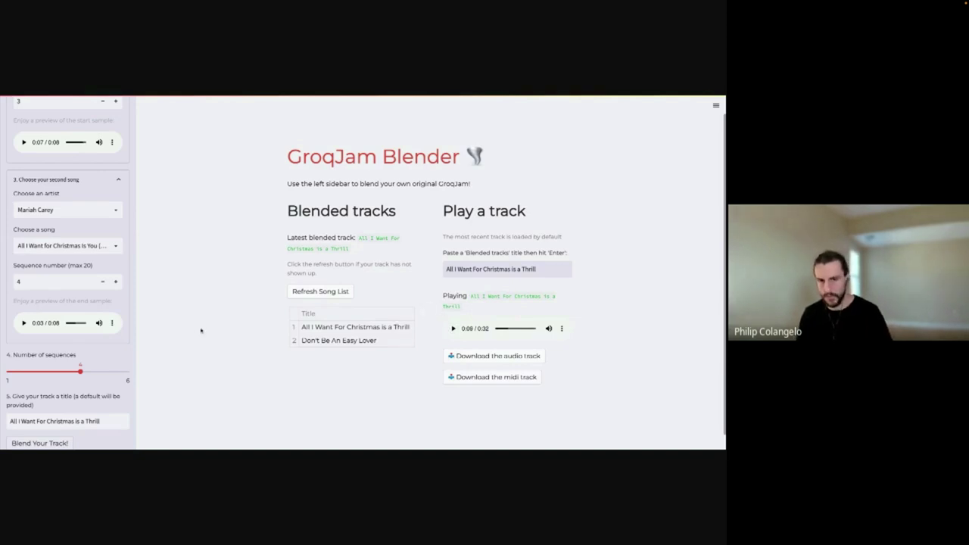
scroll(242, 354, down, 1)
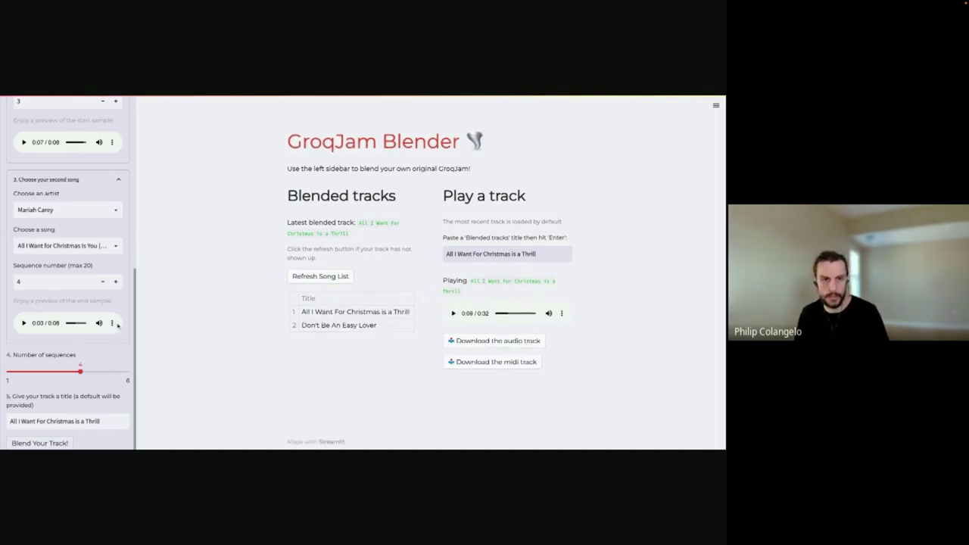
- Switch to the GroqJam Interpolator and check which instruments it has selected
scroll(50, 317, up, 10)
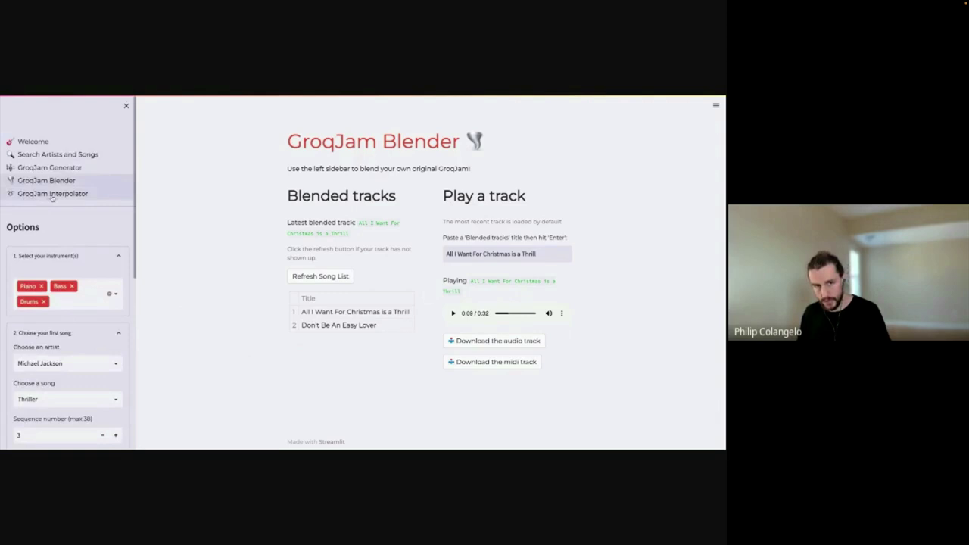
click(52, 194)
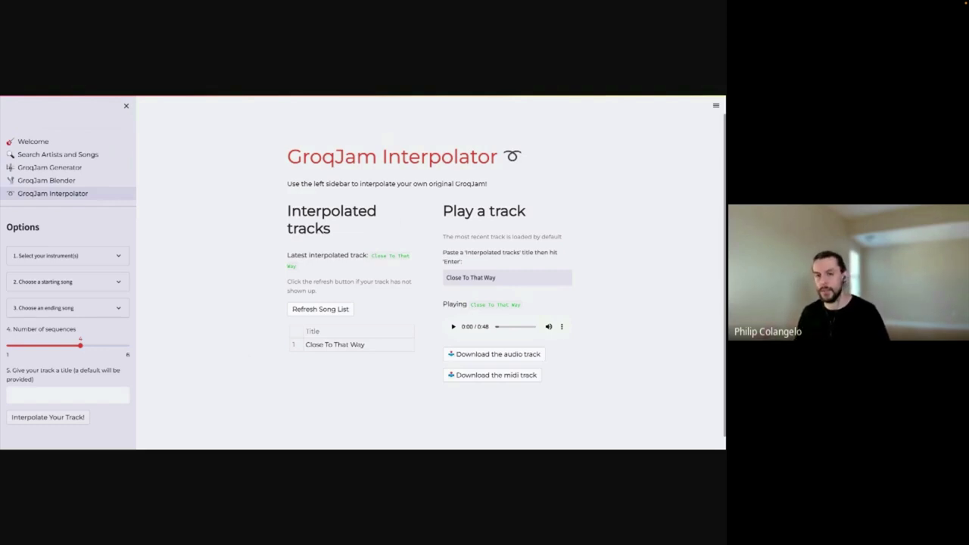
click(118, 256)
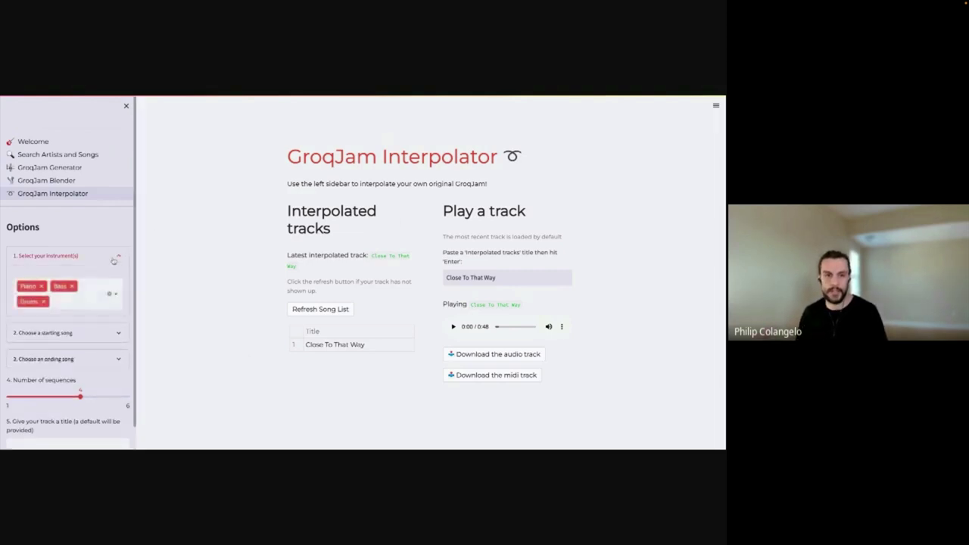
click(118, 257)
- Set Close To You by Panpipes as the interpolation's starting song and listen to part of its sample
click(118, 282)
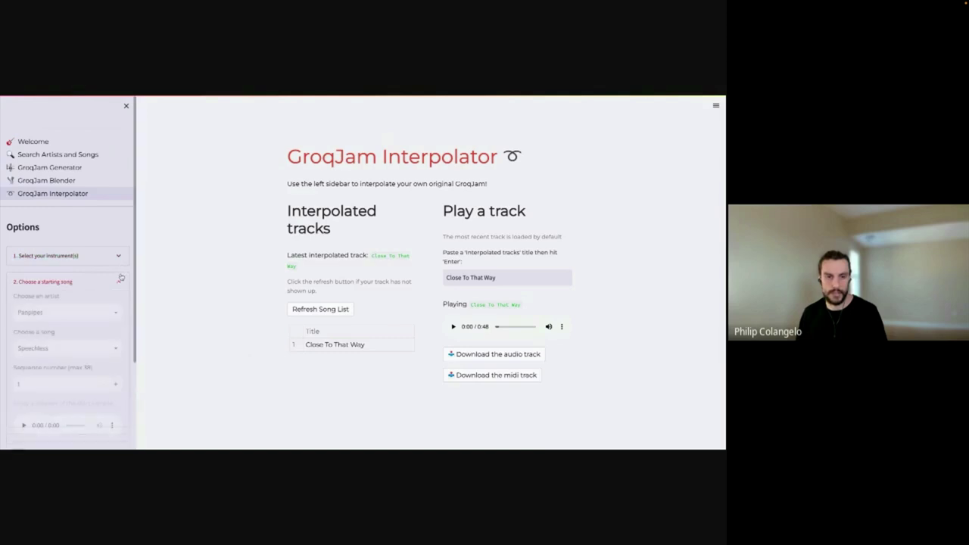
scroll(108, 282, down, 1)
scroll(108, 281, down, 1)
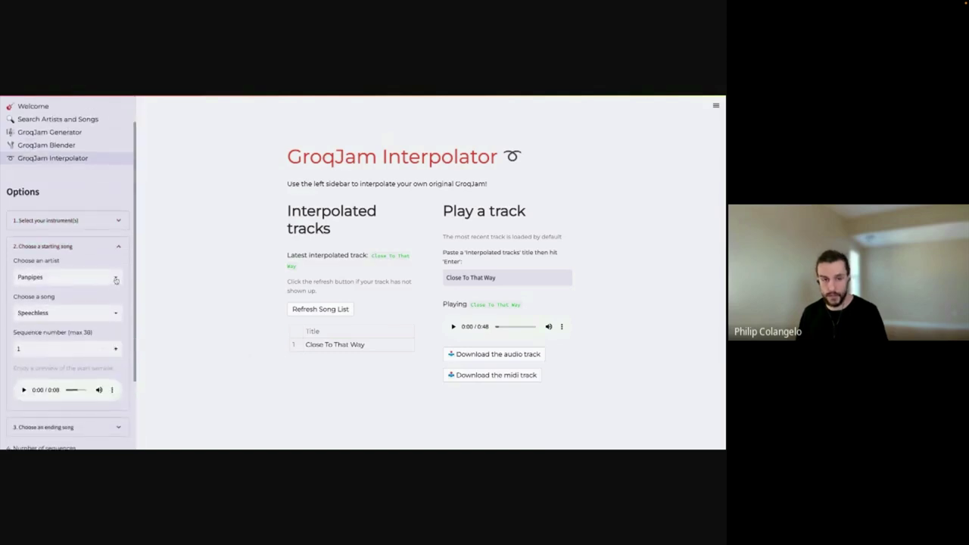
click(115, 311)
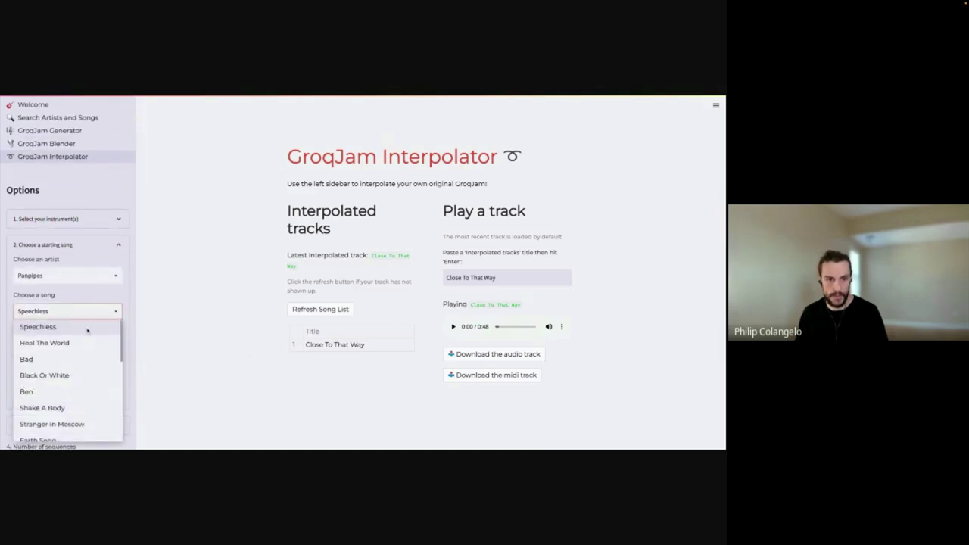
scroll(89, 334, down, 1)
scroll(87, 356, down, 4)
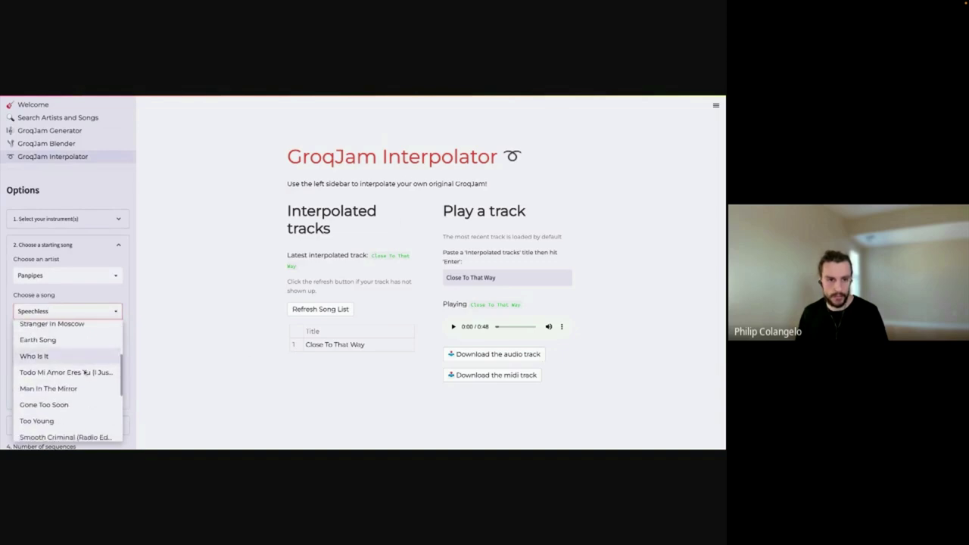
scroll(84, 372, down, 4)
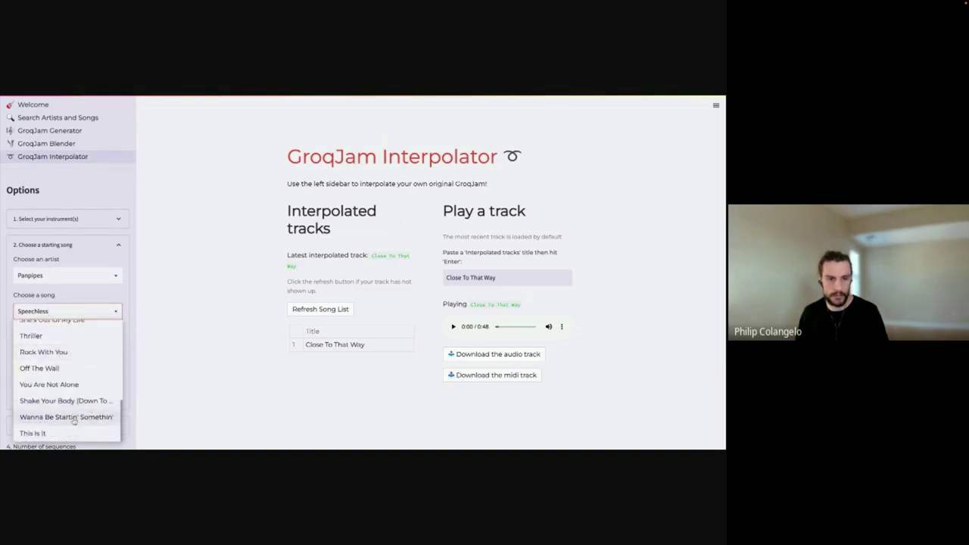
click(66, 375)
scroll(45, 340, down, 1)
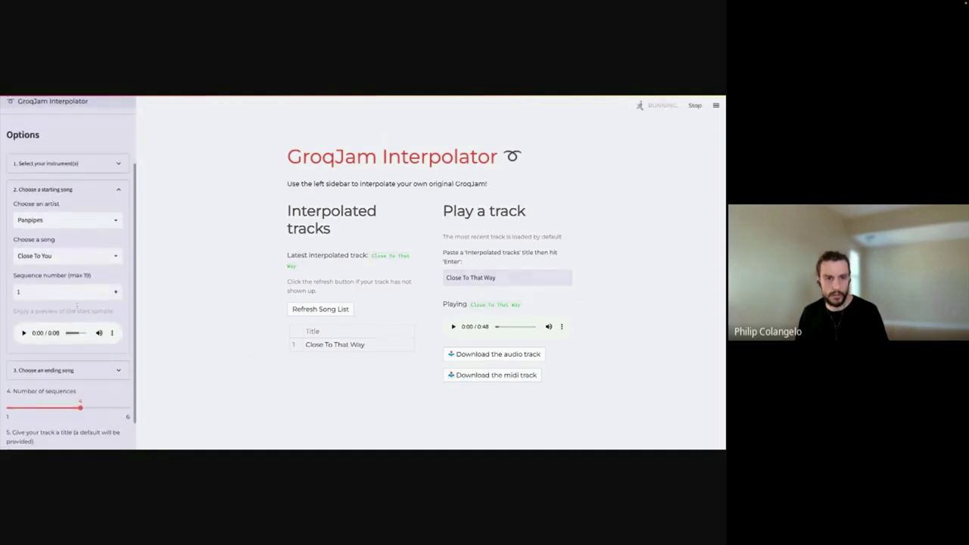
click(24, 333)
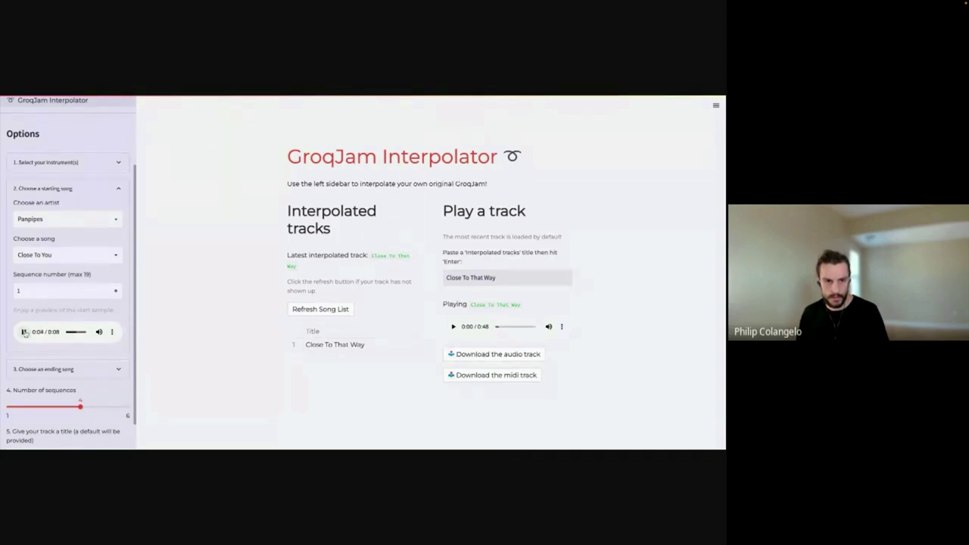
click(25, 332)
- Open the ending song options, try to choose Dreamlover and play the end sample
scroll(68, 333, down, 2)
click(105, 327)
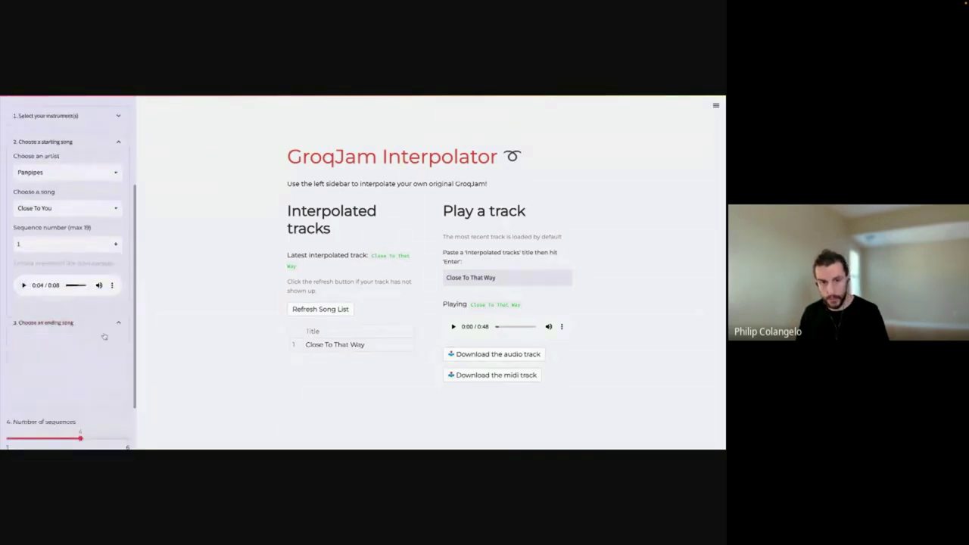
scroll(105, 337, down, 3)
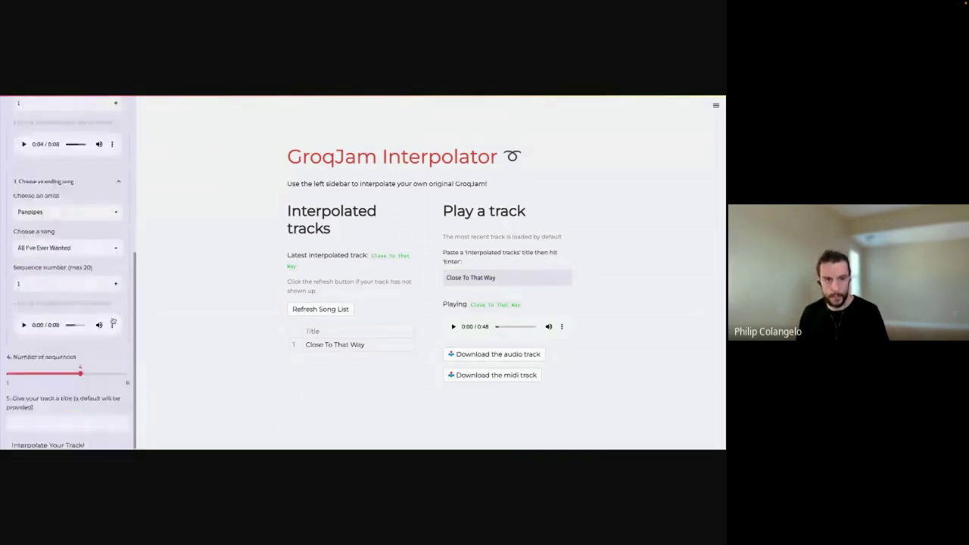
click(115, 249)
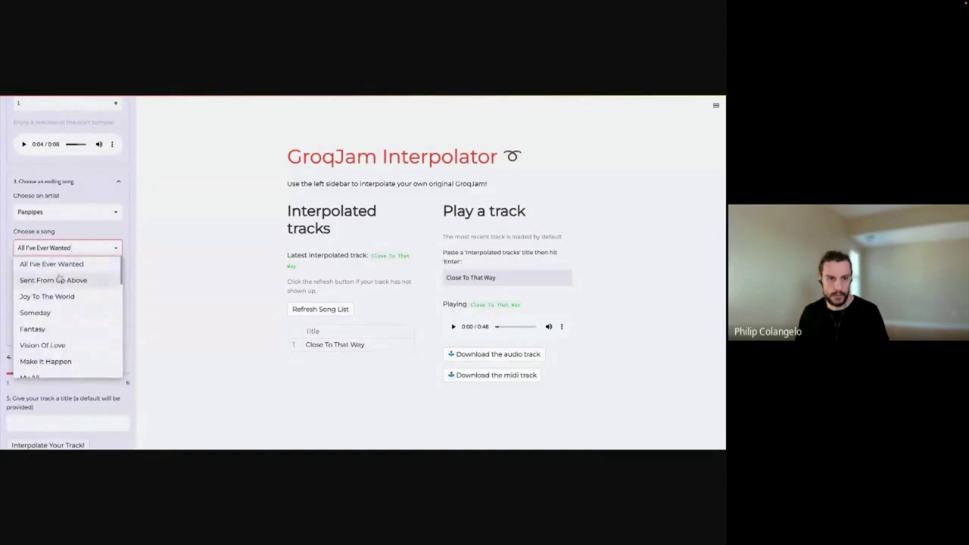
scroll(61, 279, down, 3)
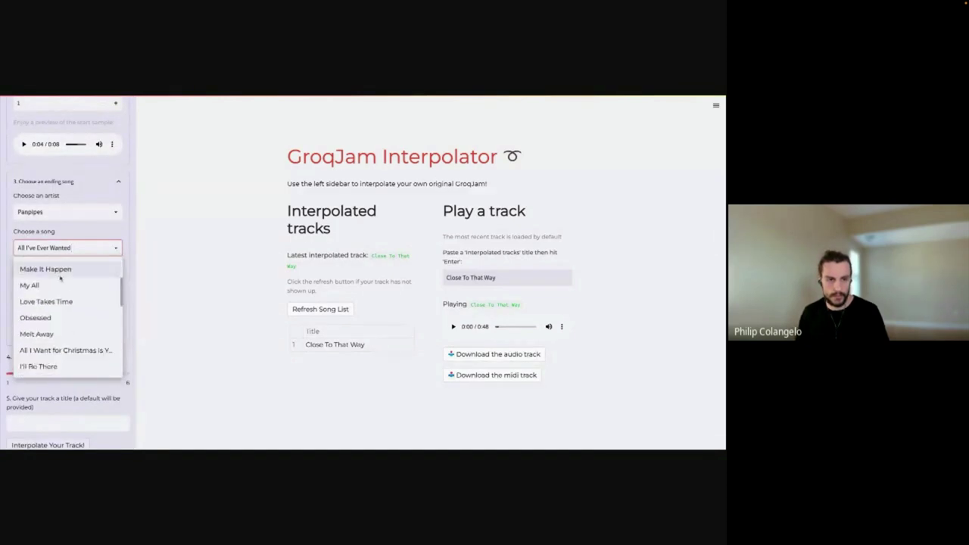
scroll(61, 279, down, 4)
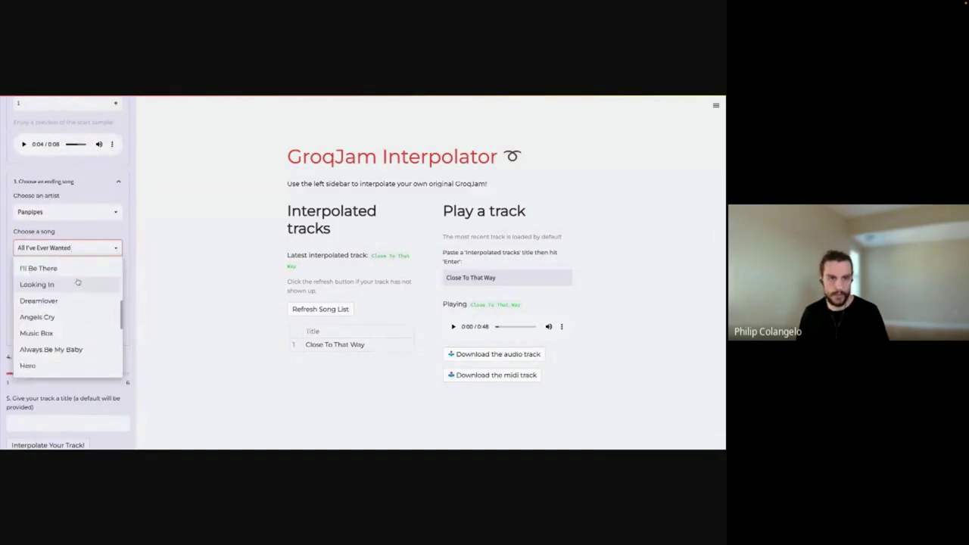
click(66, 301)
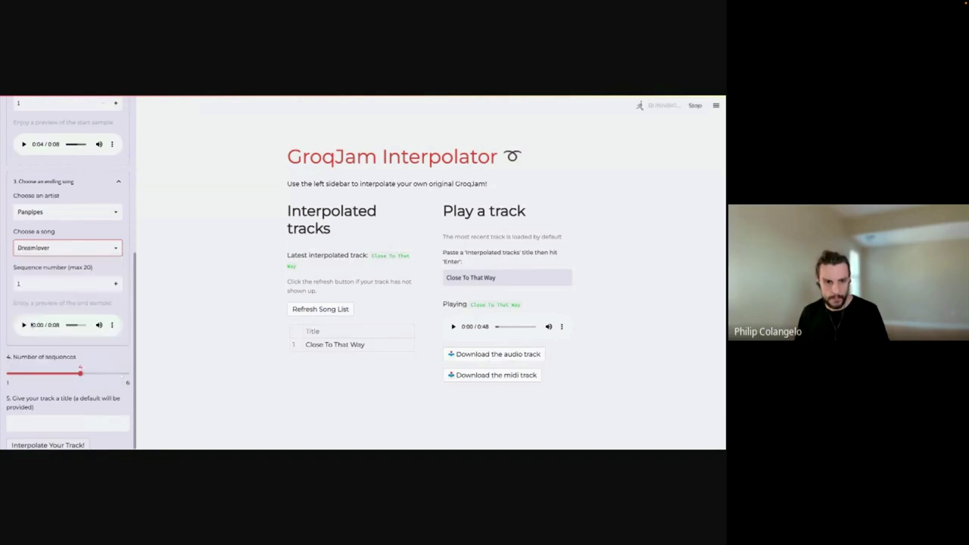
click(23, 324)
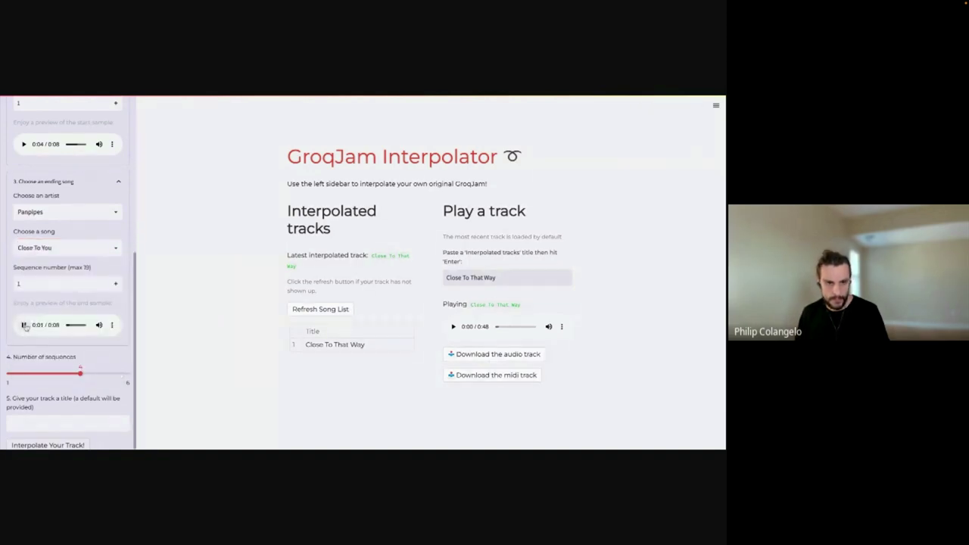
- Choose I Want It That Way by Panpipes as the ending song and preview its first sequence
click(61, 248)
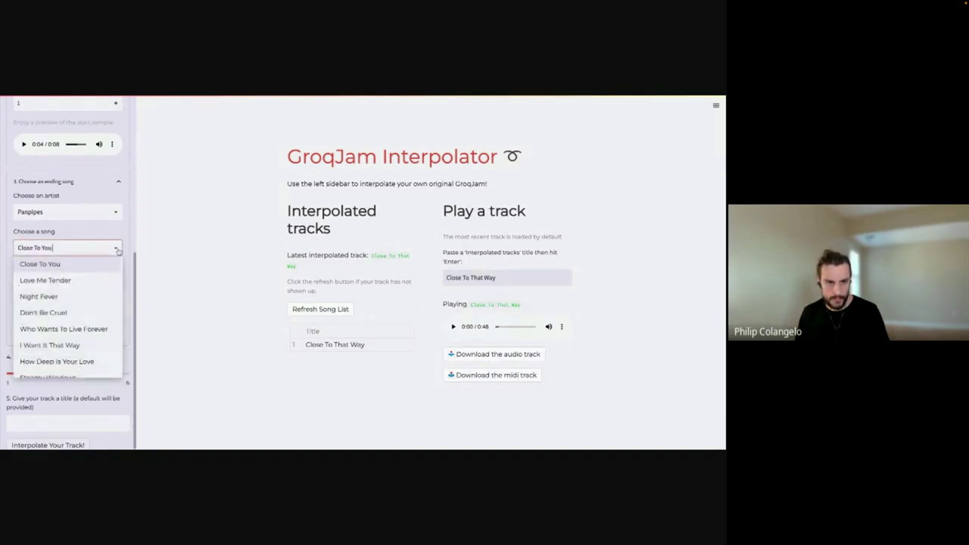
scroll(78, 328, down, 1)
click(78, 330)
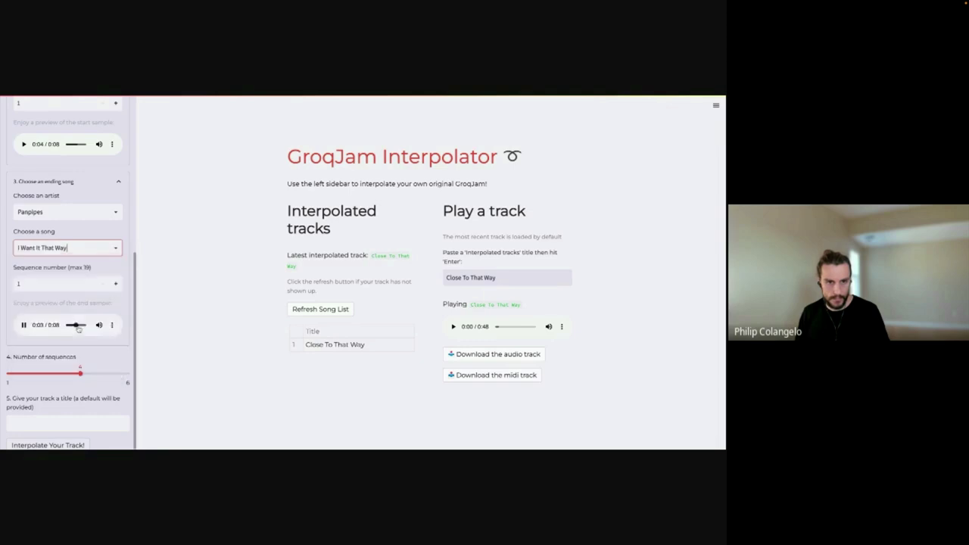
click(23, 324)
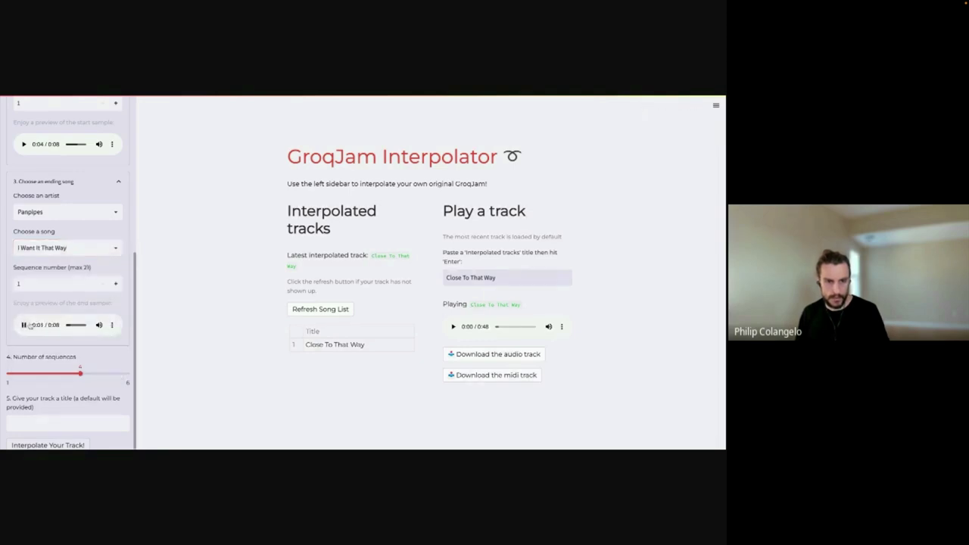
- Preview sequence 3 of the ending song, and set its sequence number to 4
click(115, 283)
click(115, 283)
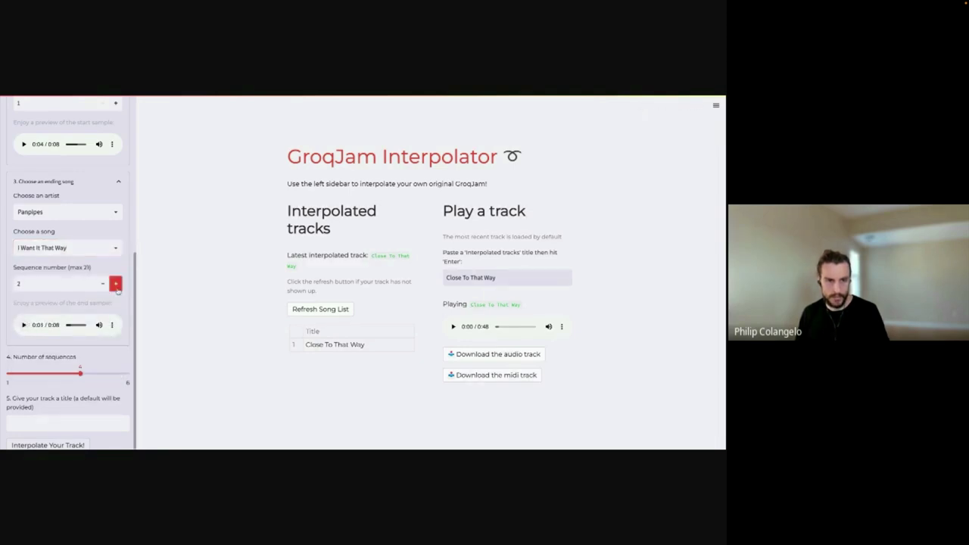
click(23, 325)
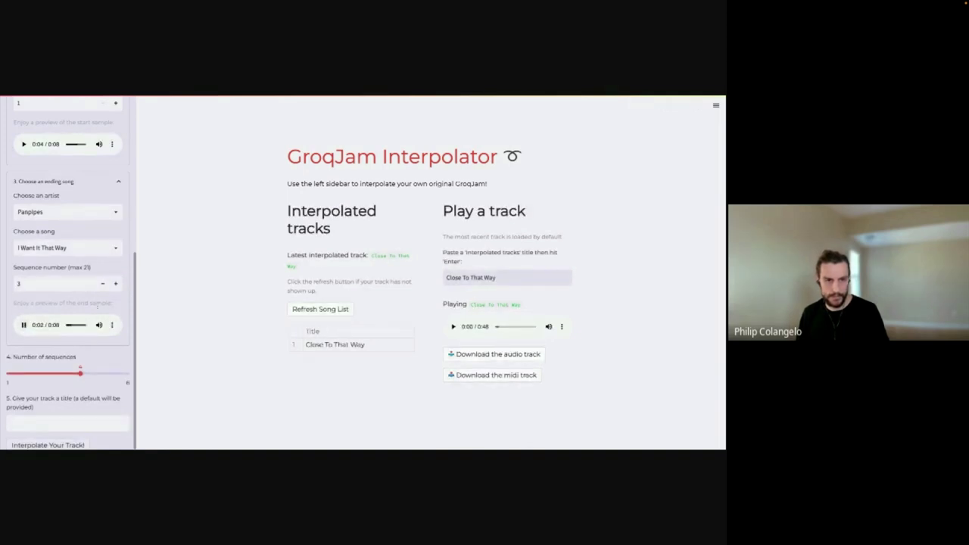
click(115, 283)
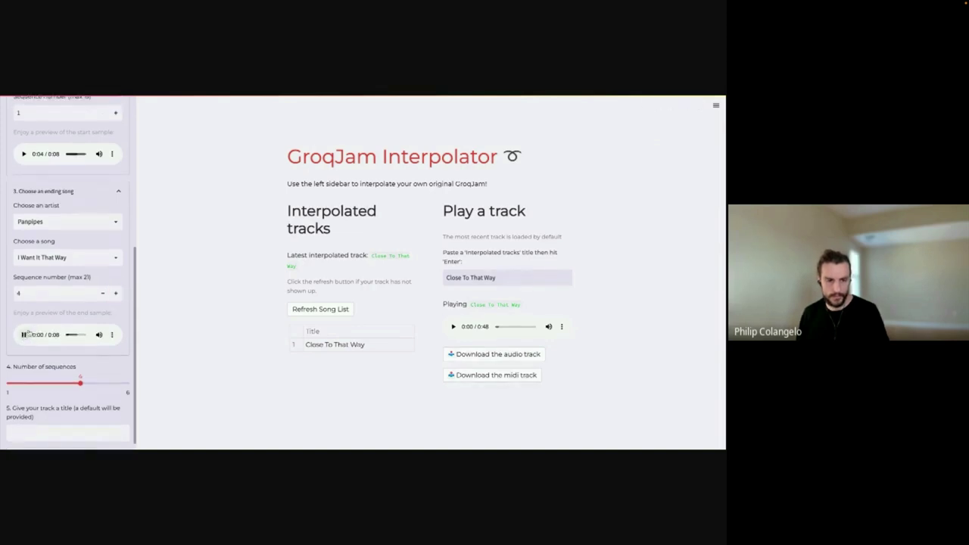
- Stop the preview of the ending song's sequence 4 and review the starting and ending song settings
click(24, 325)
scroll(25, 327, up, 3)
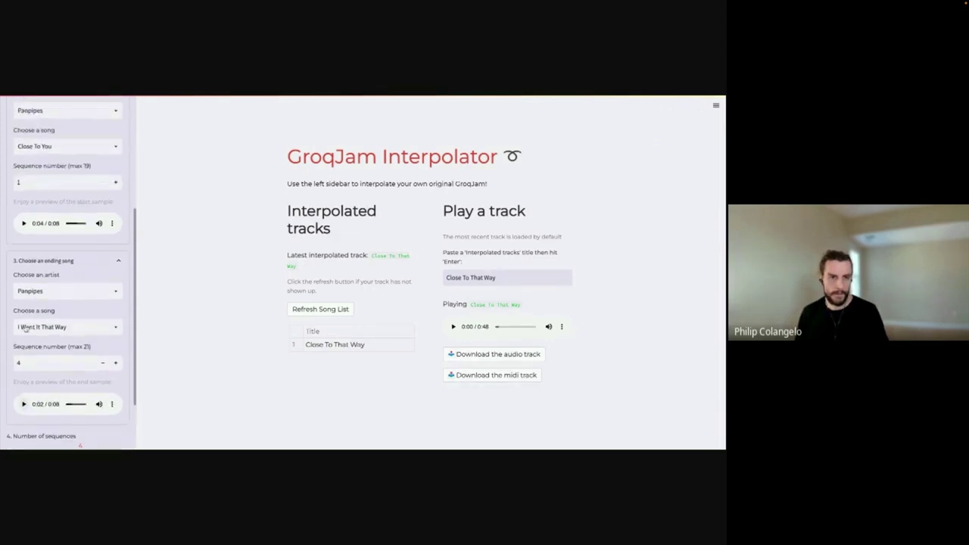
scroll(23, 326, down, 3)
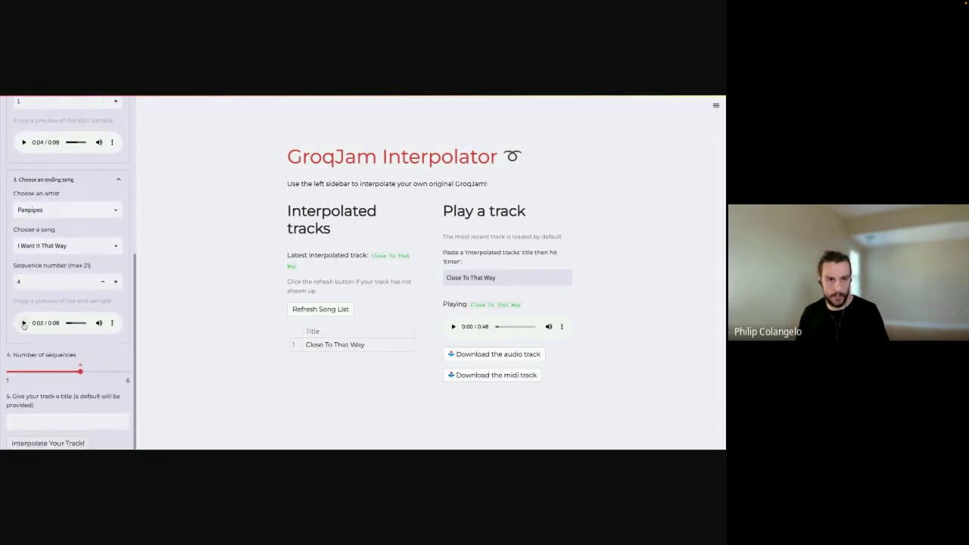
scroll(23, 327, up, 3)
scroll(12, 310, down, 3)
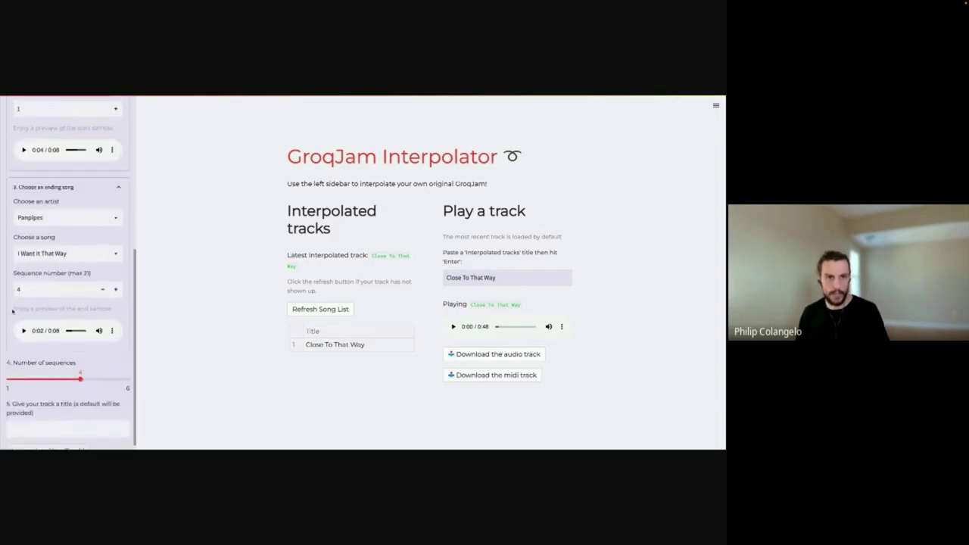
- Title the track "Close To You I Want It That Way" and generate the interpolation
click(34, 418)
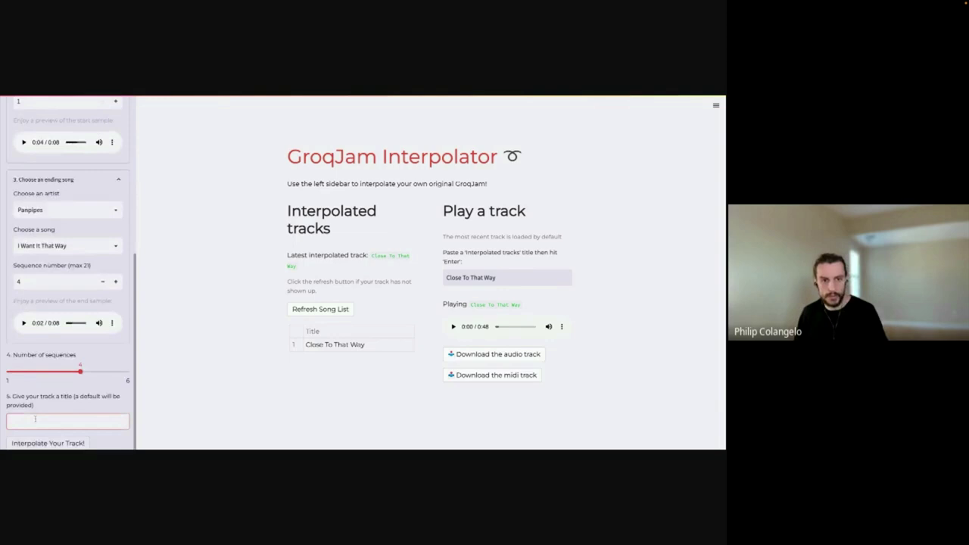
text(Close To)
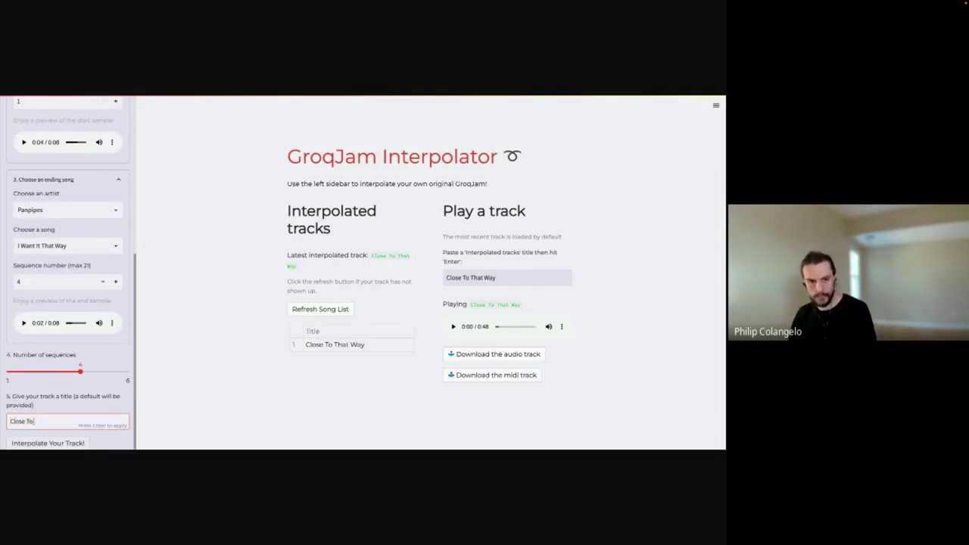
text( You I Wa)
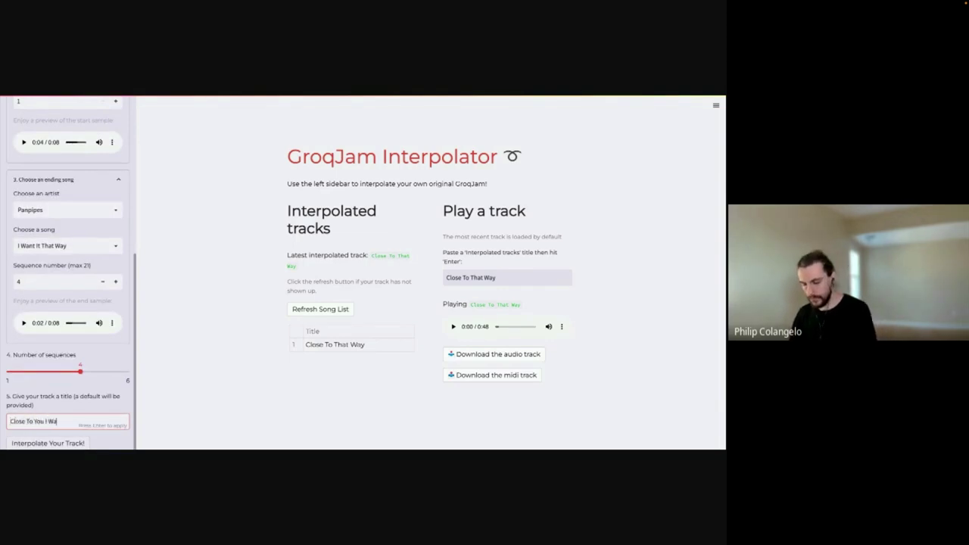
text(nt It That Way)
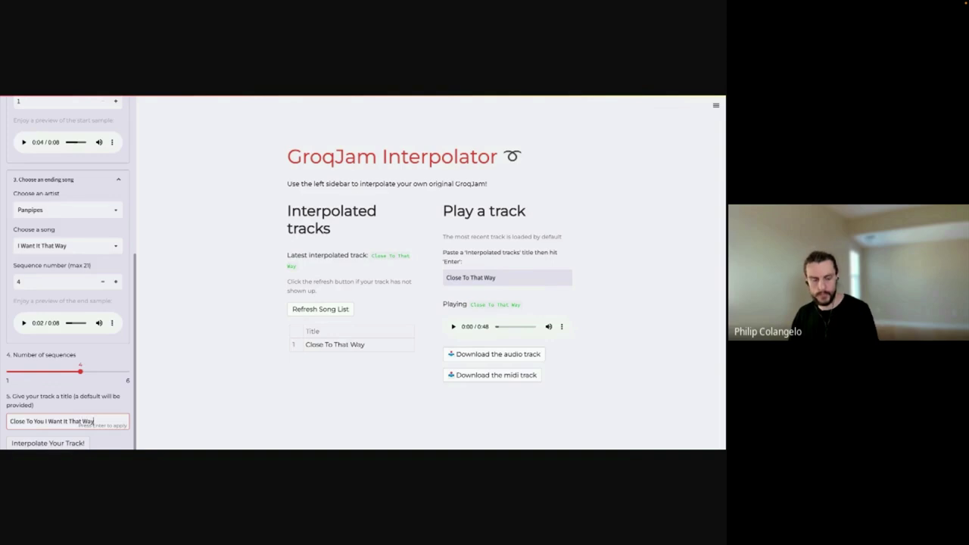
click(38, 442)
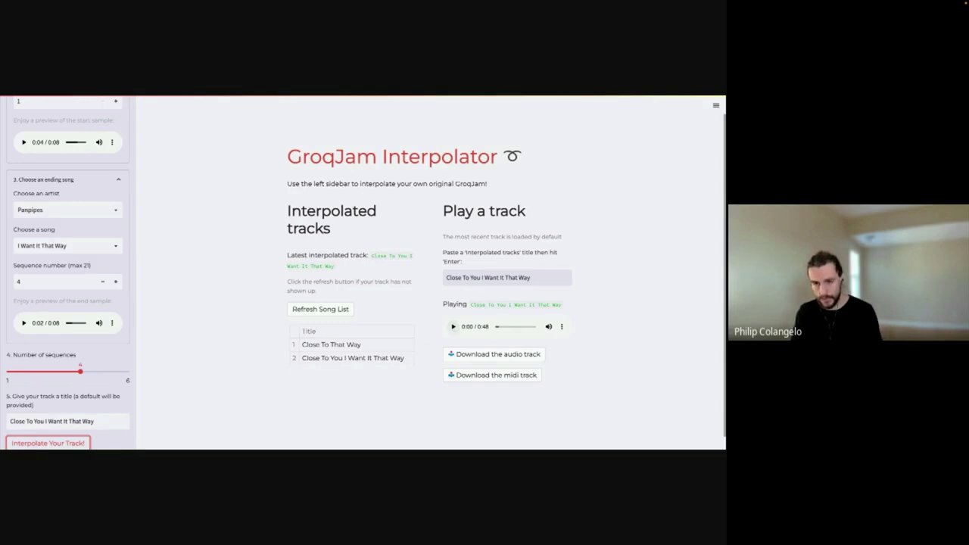
- Listen to the opening part of the newly interpolated track, then pause it and return to the start of the options
click(453, 326)
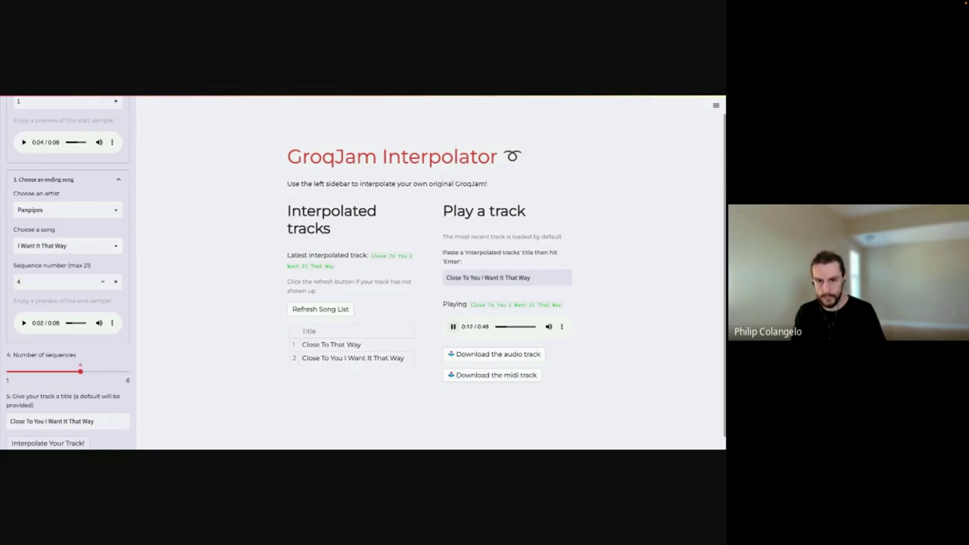
click(451, 326)
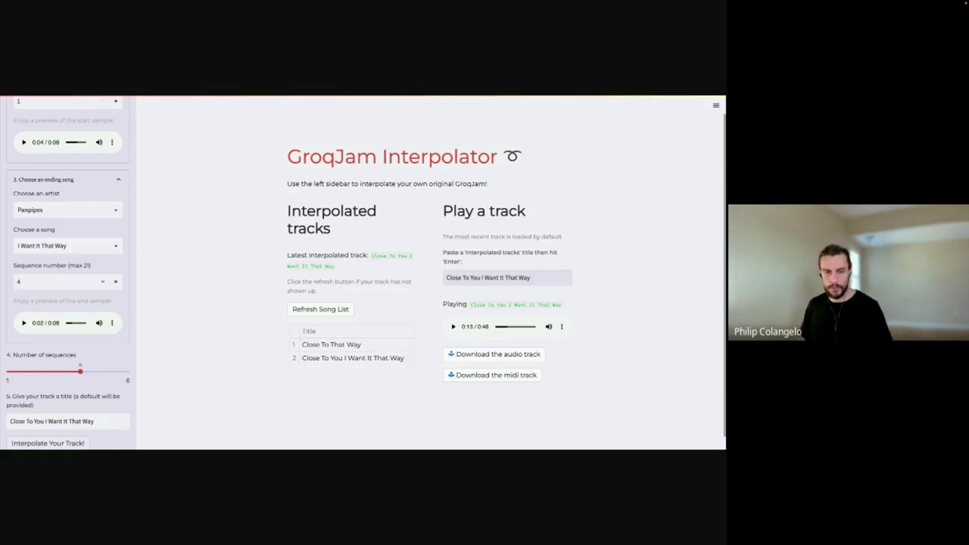
scroll(12, 215, up, 5)
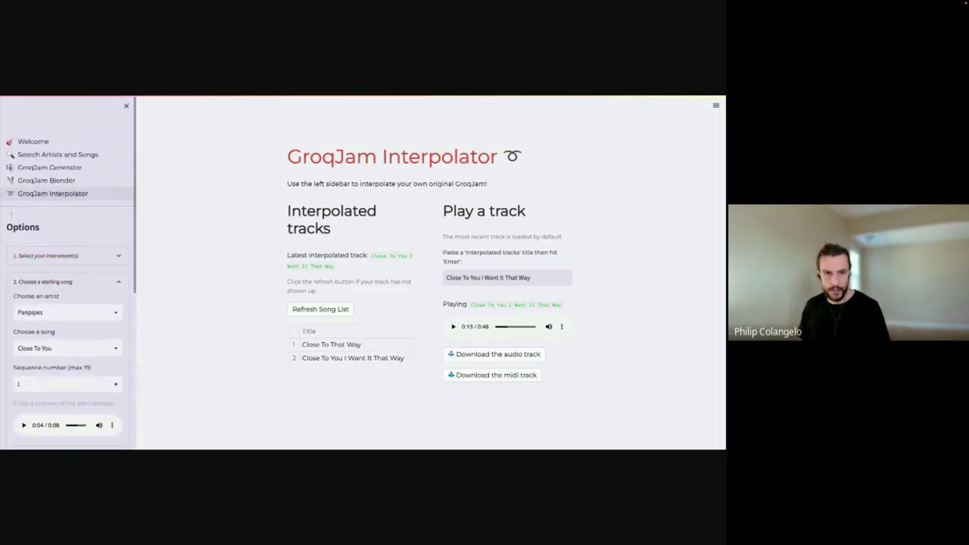